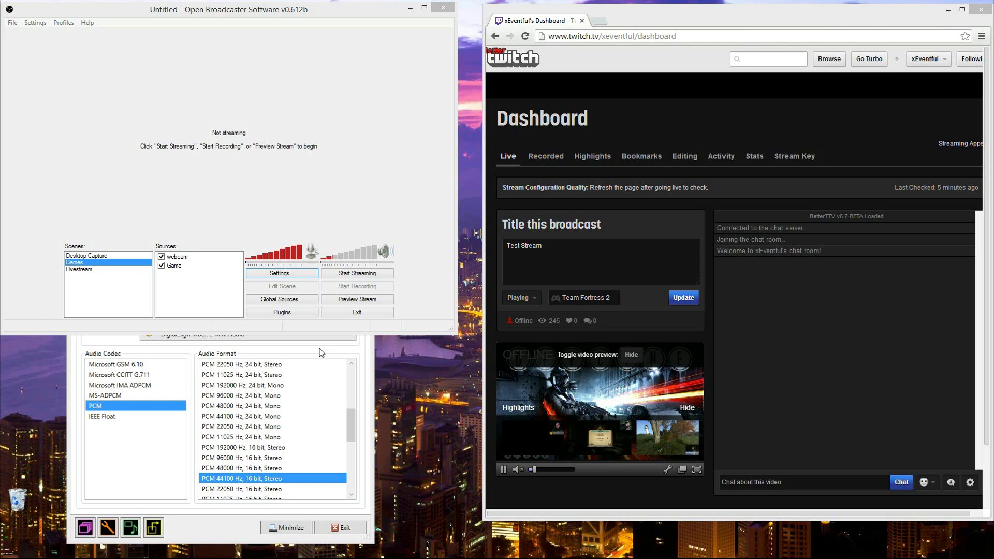
- Open OBS Settings and look through the Video, Audio, Encoding and Broadcast Settings pages
click(68, 388)
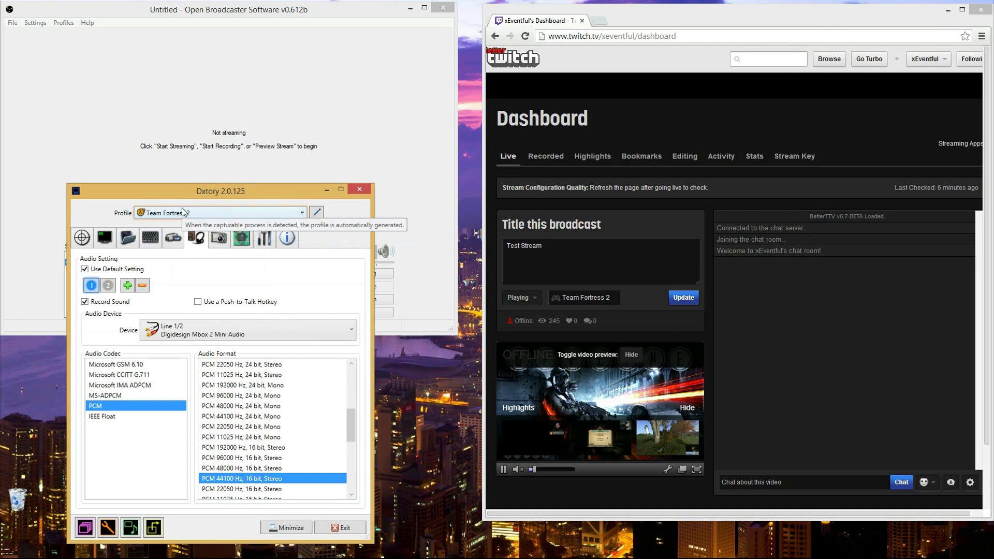
key(alt+Tab)
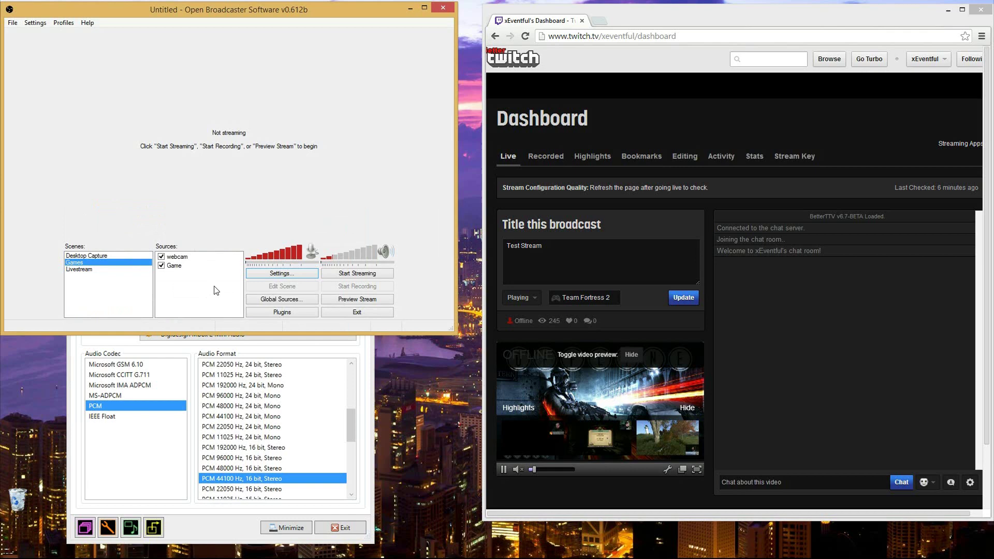
click(279, 274)
drag(356, 101, 207, 98)
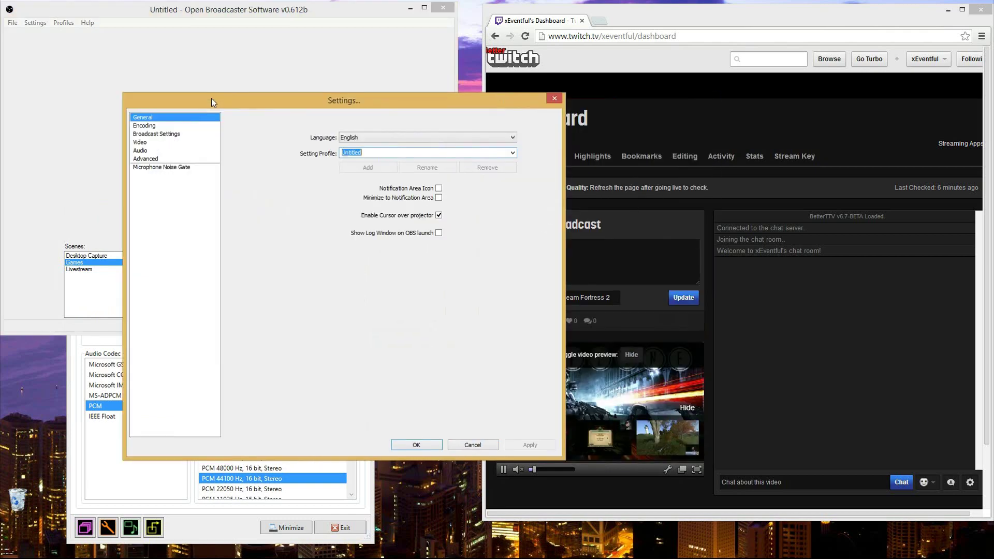
click(154, 145)
click(154, 148)
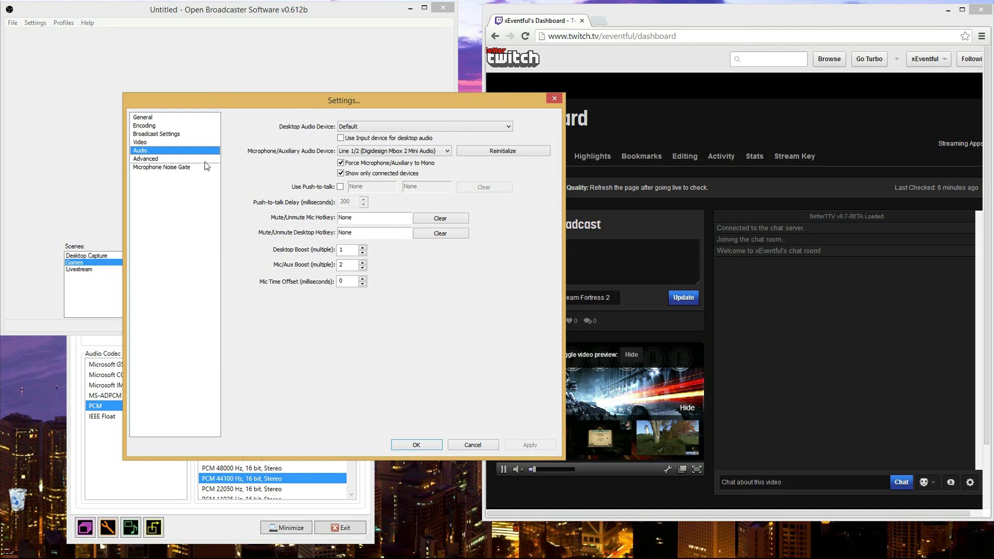
click(176, 141)
click(174, 126)
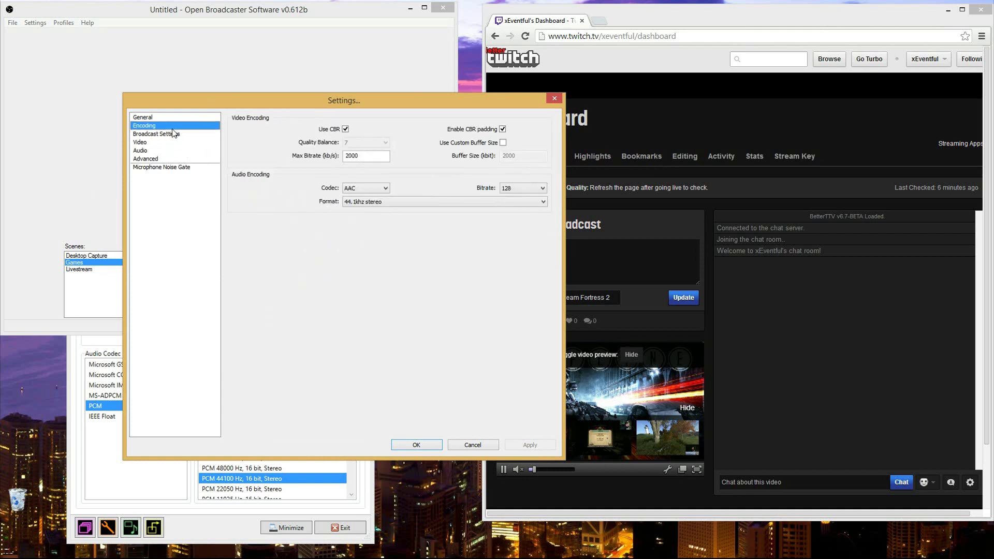
click(160, 135)
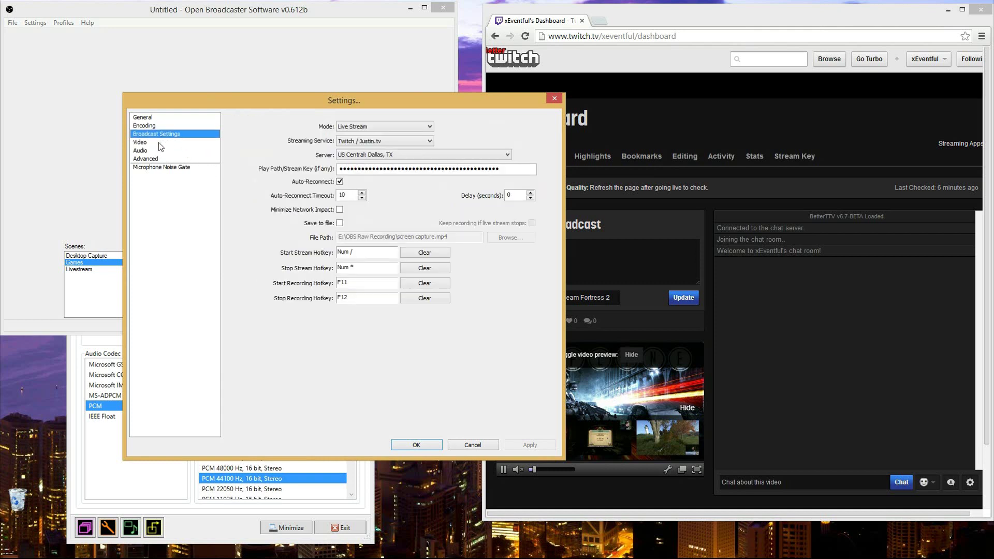
- Try Save to file and Keep recording, apply, then leave saving to file off and close Settings
click(339, 222)
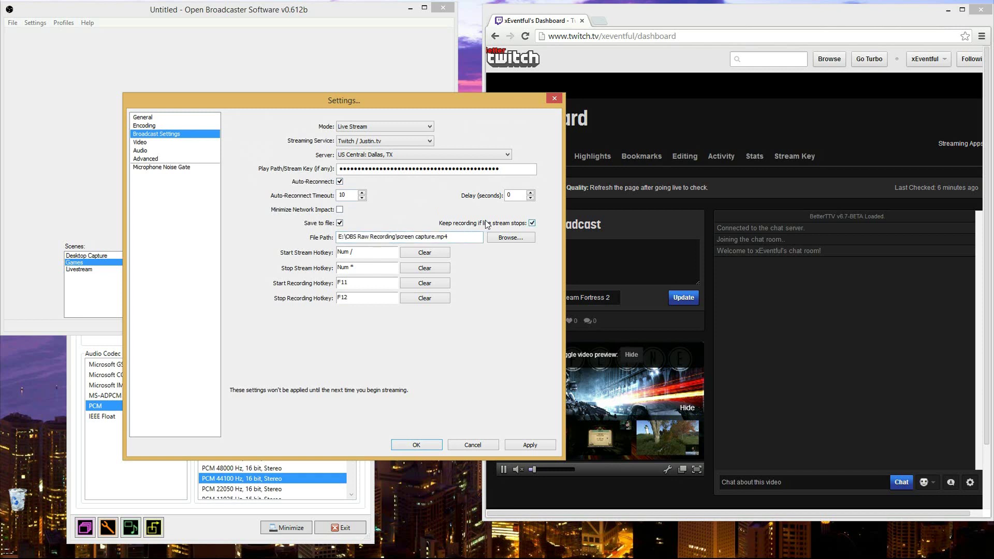
click(532, 223)
click(531, 224)
click(523, 445)
click(339, 223)
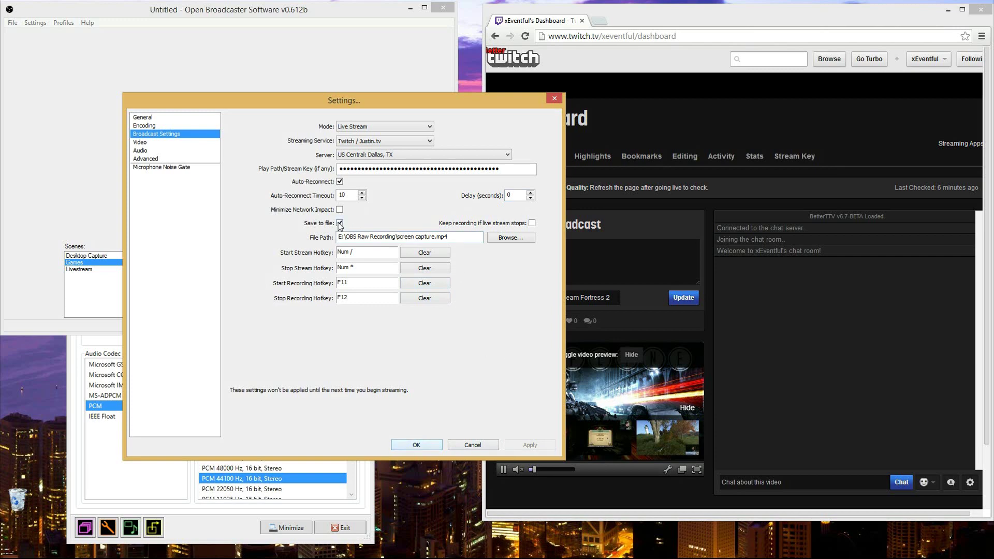
click(416, 445)
- Reselect the capture application in the Game source's properties and confirm
click(350, 356)
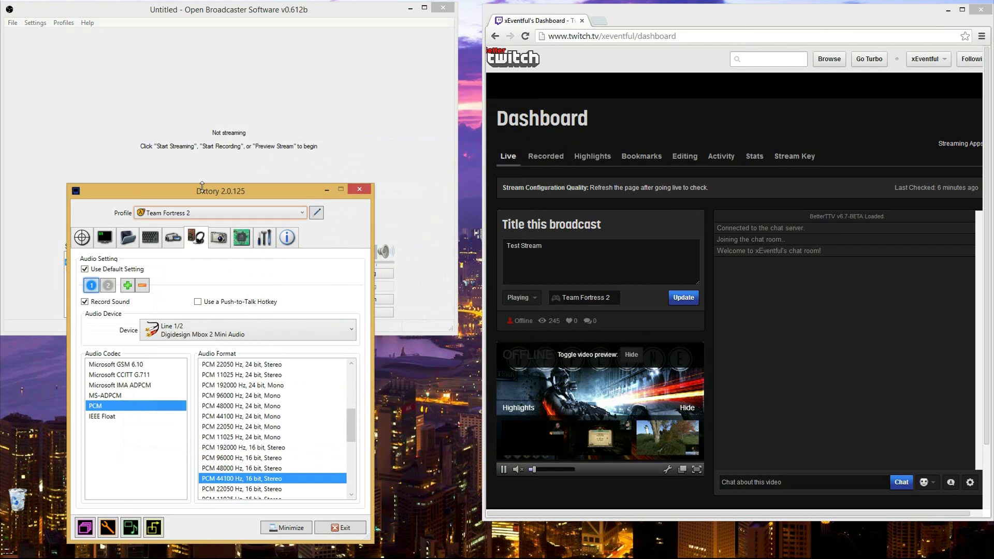
drag(197, 191, 176, 197)
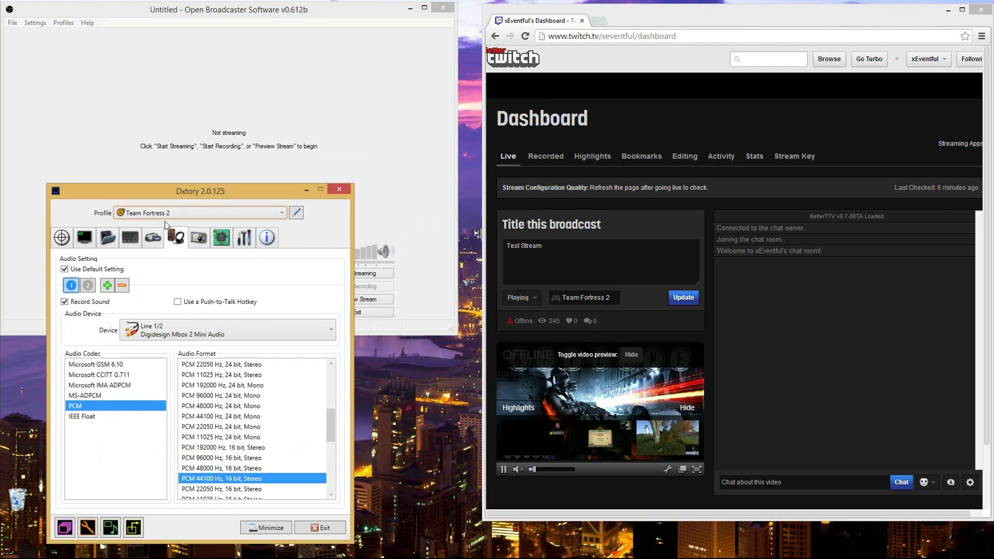
click(104, 124)
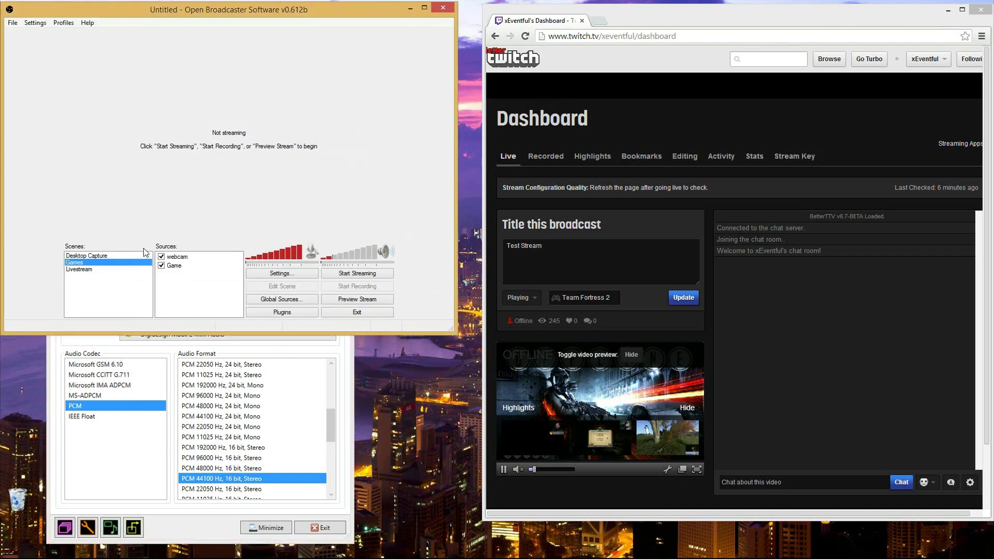
right_click(170, 266)
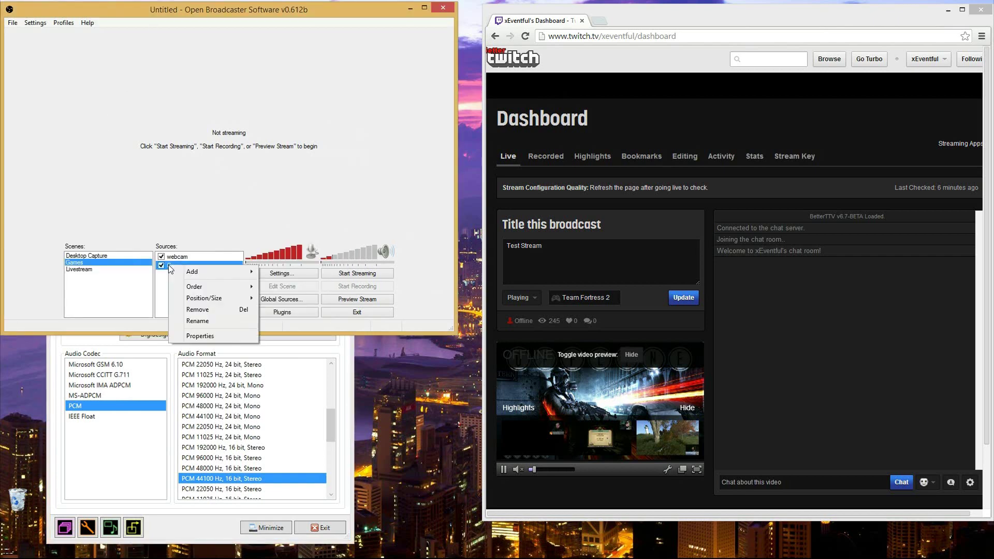
click(189, 334)
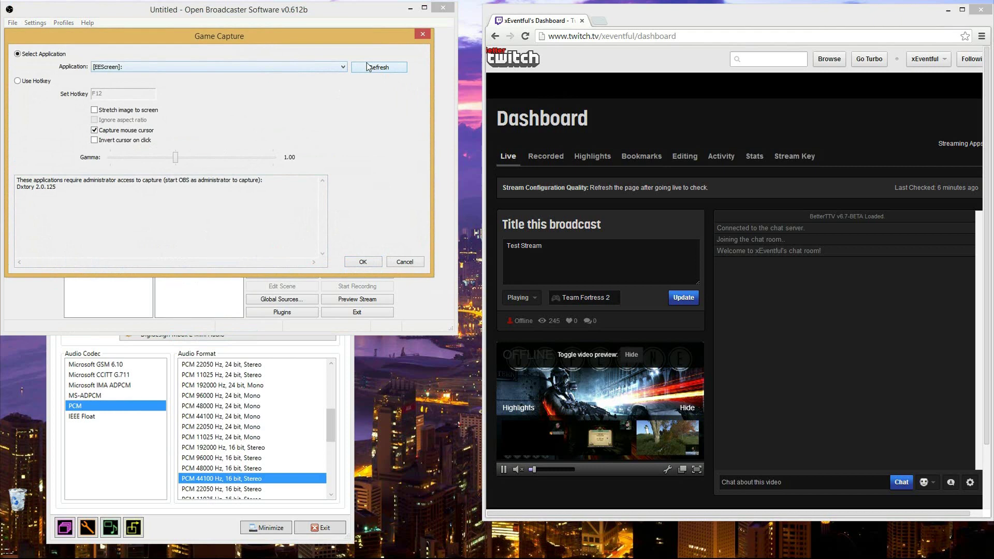
click(317, 66)
click(197, 91)
click(354, 263)
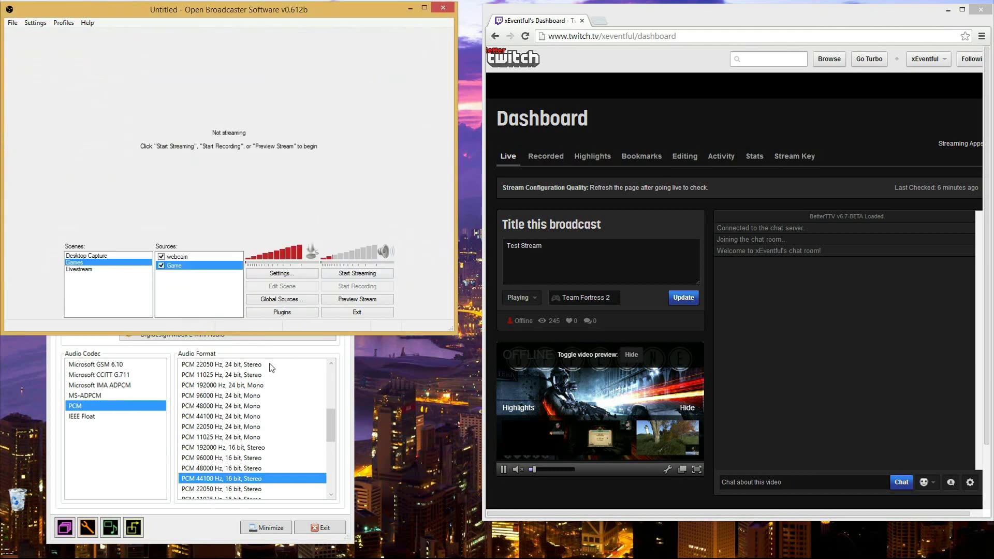
- Look over Dxtory's first and second audio presets
click(87, 461)
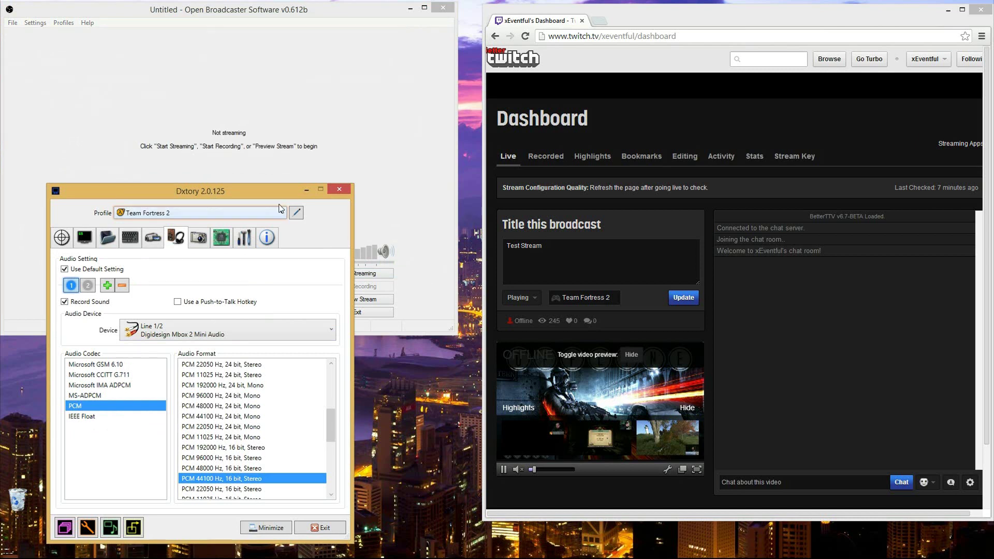
click(91, 287)
click(74, 289)
- In Dxtory's Movie Setting, enable both File Output and DirectShow Output
click(151, 240)
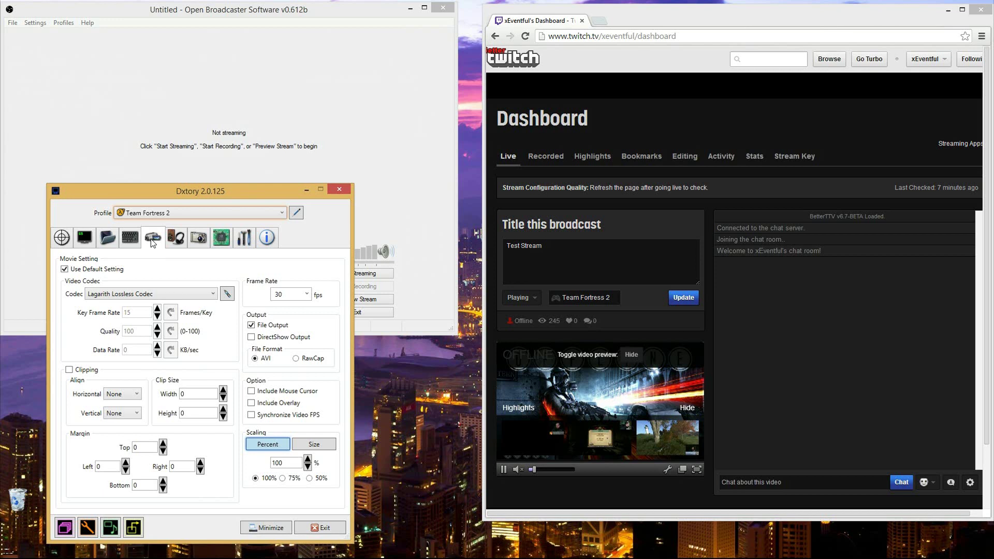
click(251, 336)
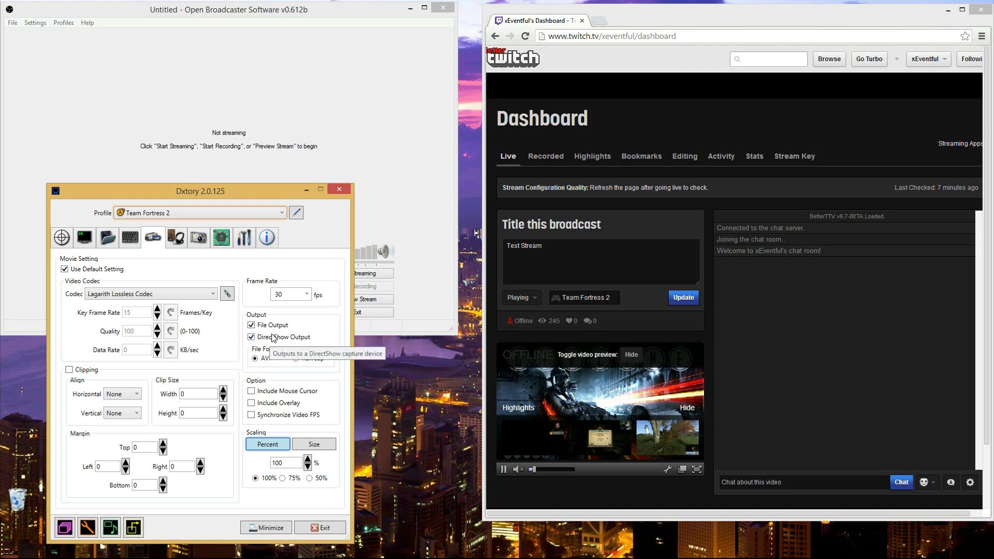
click(255, 327)
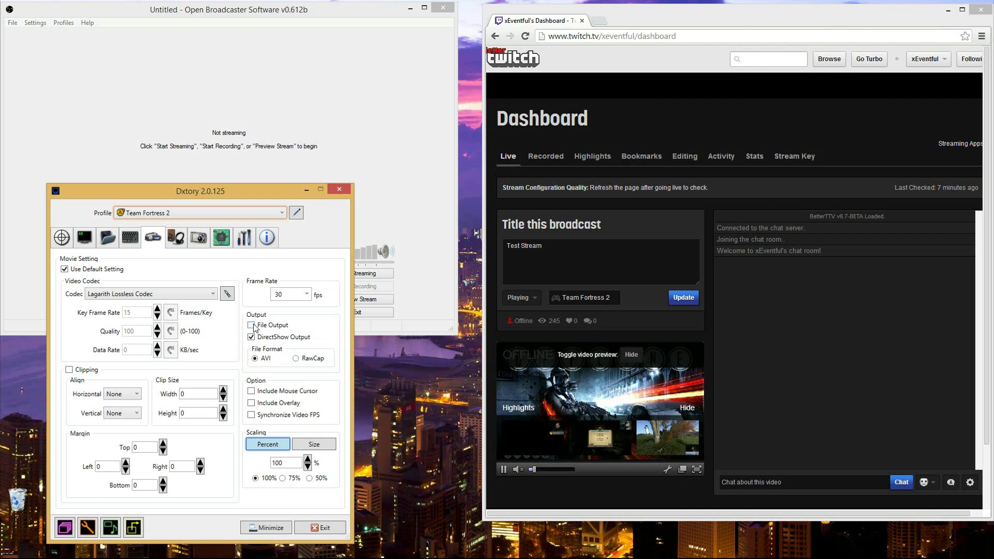
click(251, 327)
click(178, 243)
click(152, 237)
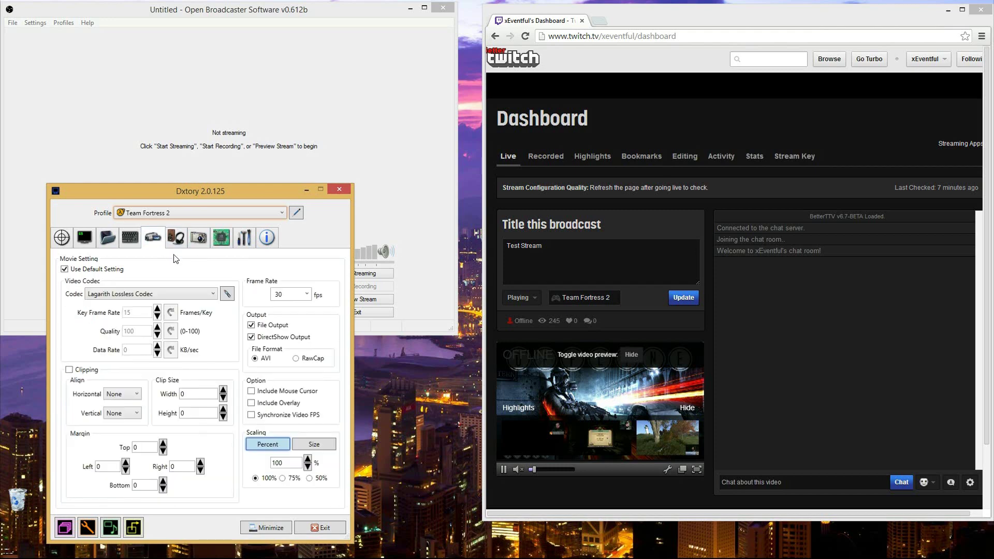
click(251, 337)
click(251, 337)
- Set Dxtory's Output1 video resolution to the 1920 x 1080 HDTV preset
click(133, 533)
drag(494, 194, 269, 211)
click(276, 245)
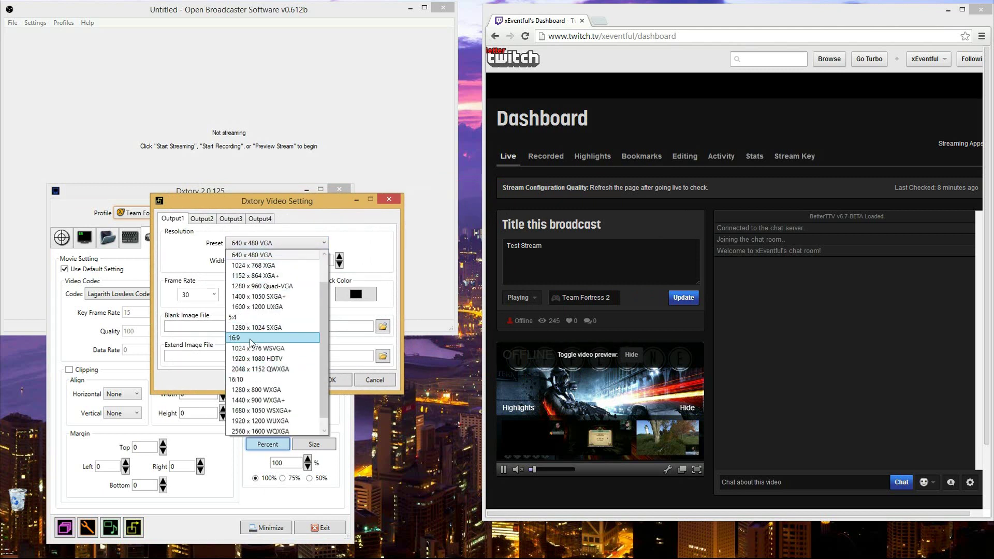
scroll(262, 378, down, 1)
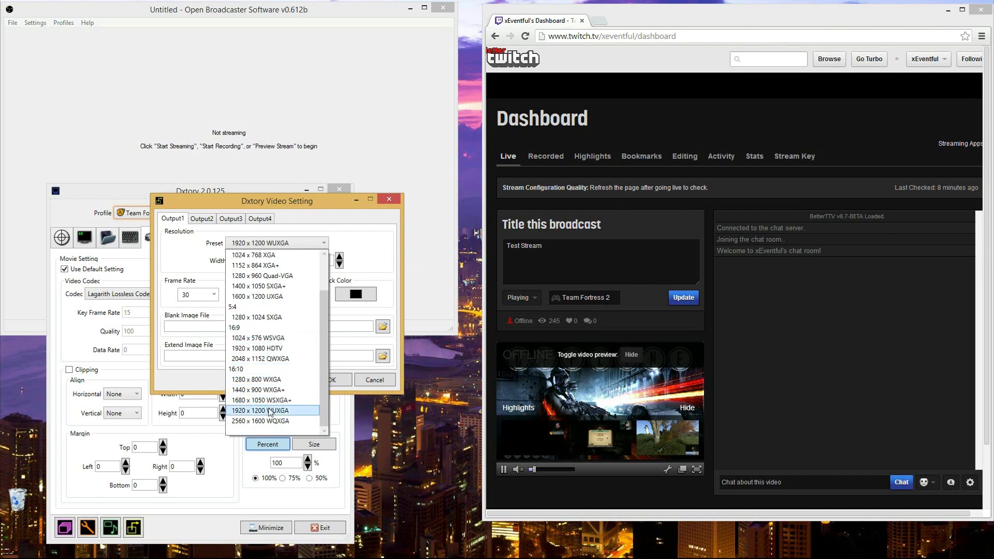
scroll(268, 411, up, 2)
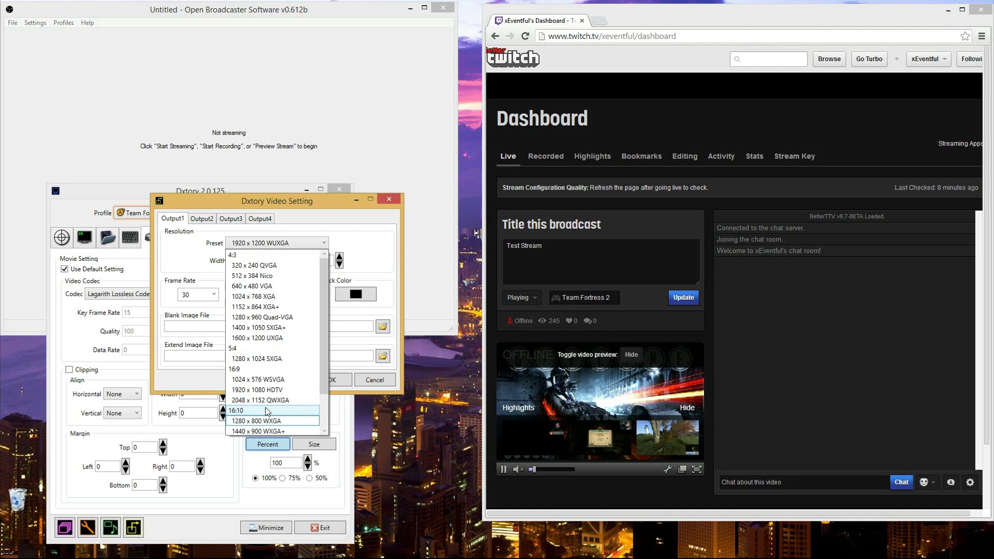
click(258, 391)
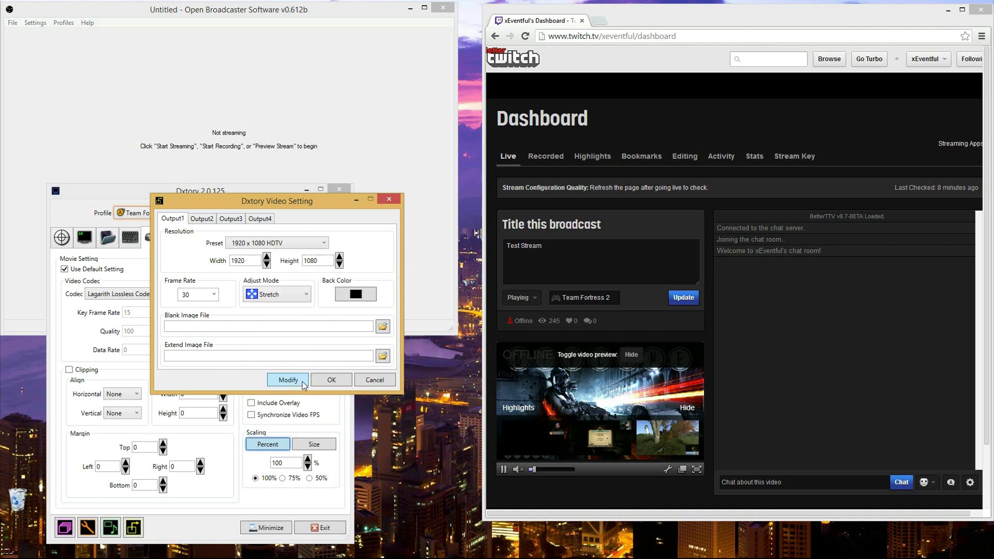
click(330, 380)
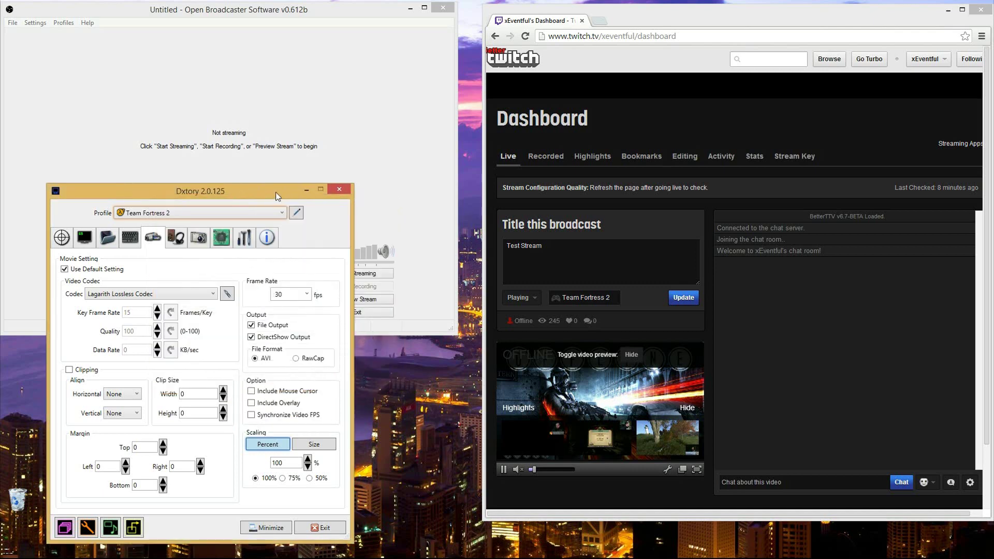
- Set Processing Threads to 8 on Dxtory's Advanced tab and move the window right
drag(270, 196, 243, 191)
click(150, 238)
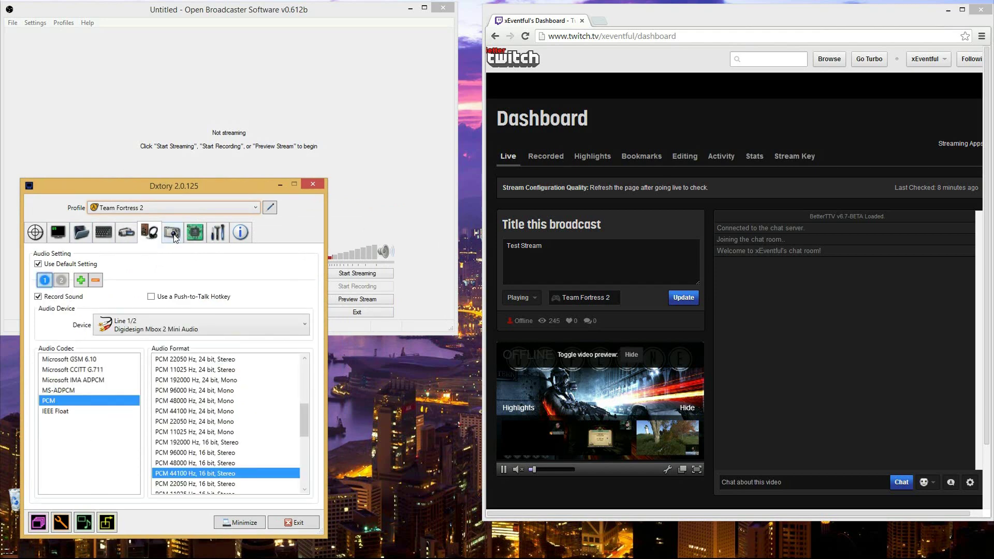
click(174, 237)
click(192, 238)
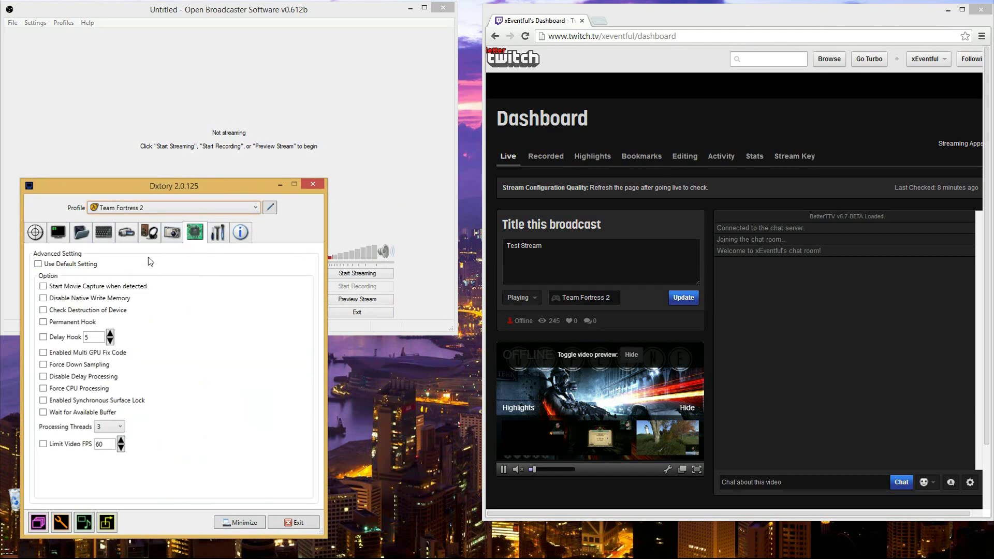
click(120, 427)
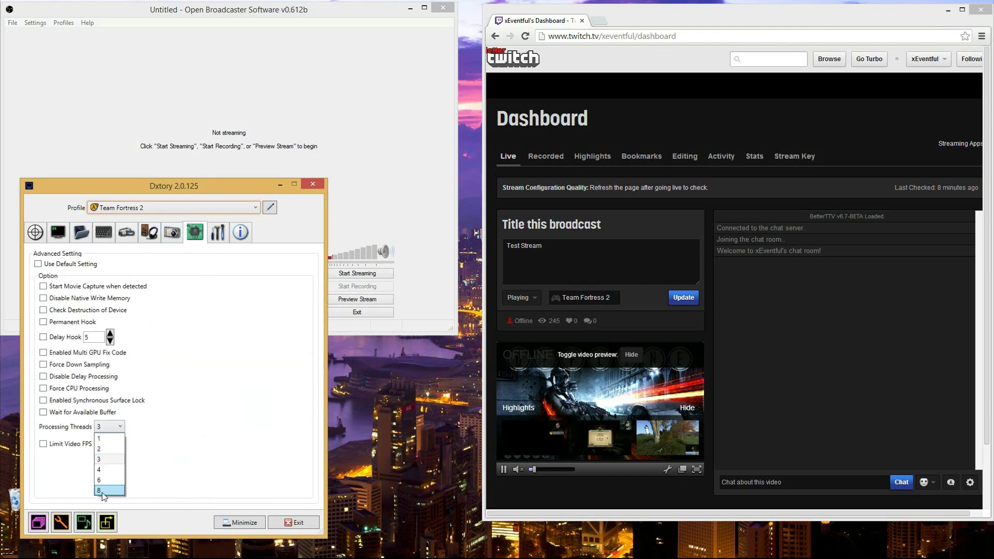
click(109, 494)
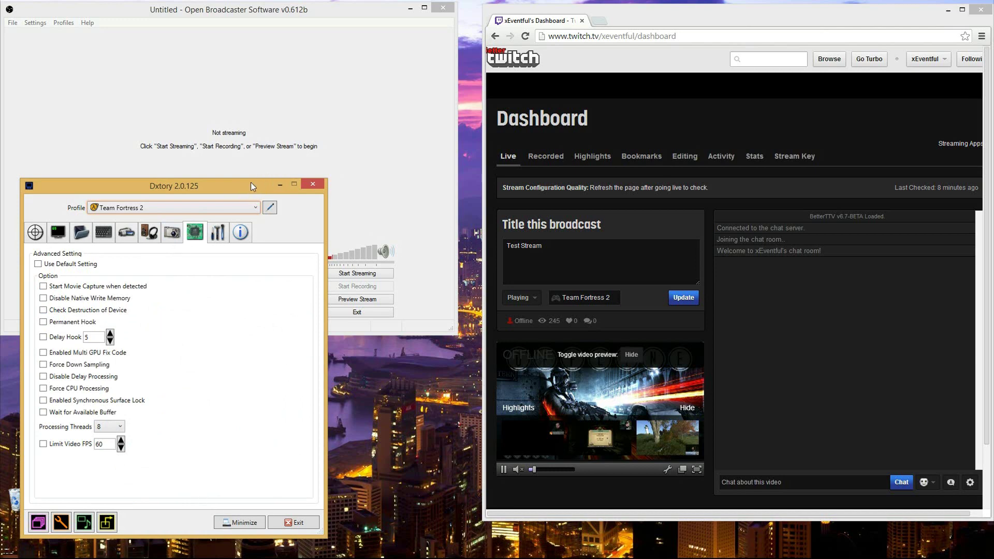
drag(251, 182, 578, 154)
drag(662, 155, 688, 160)
- Turn off the old Game source and add a video capture device source named Dxtory
click(146, 311)
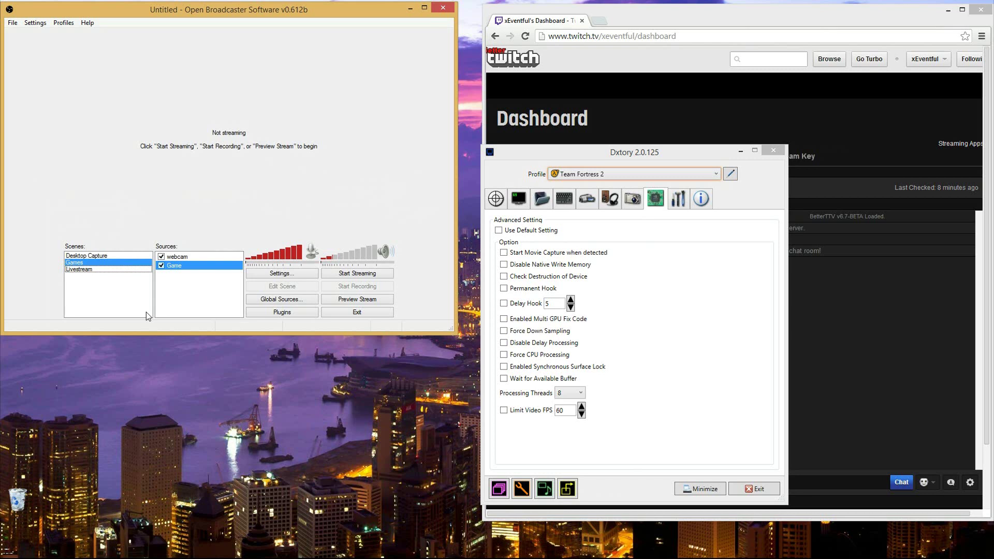
click(187, 301)
right_click(188, 300)
click(161, 265)
right_click(164, 280)
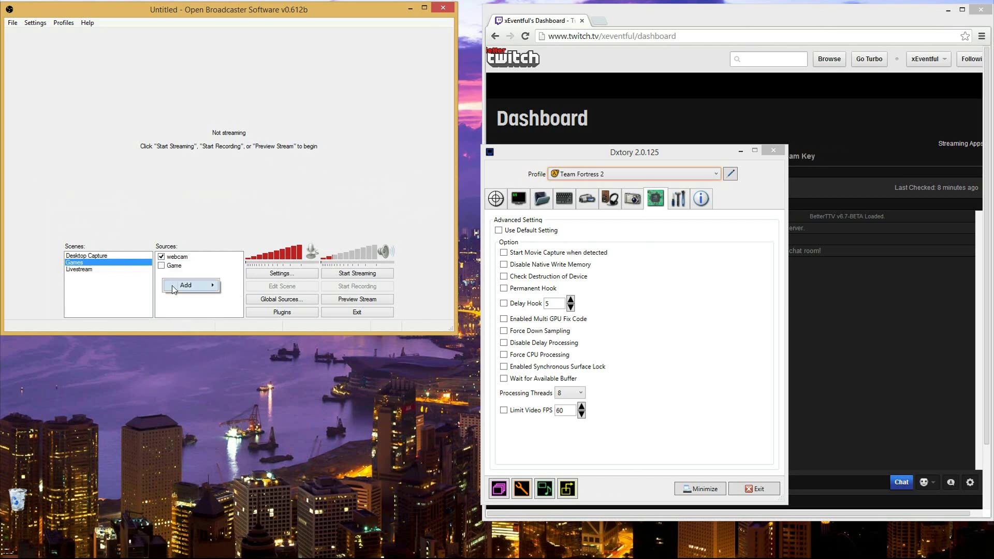
mouse_move(199, 285)
click(262, 342)
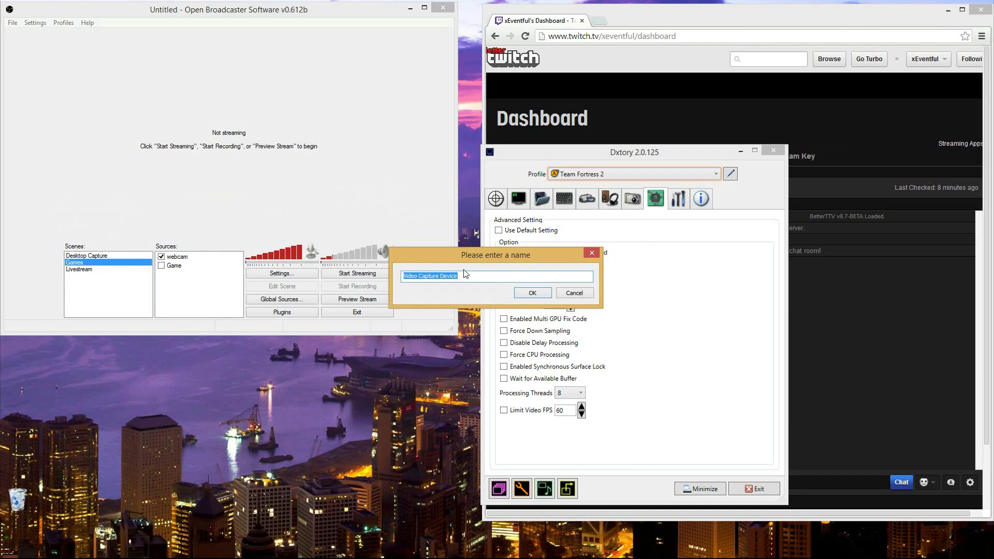
text(Dxtory Game)
key(Return)
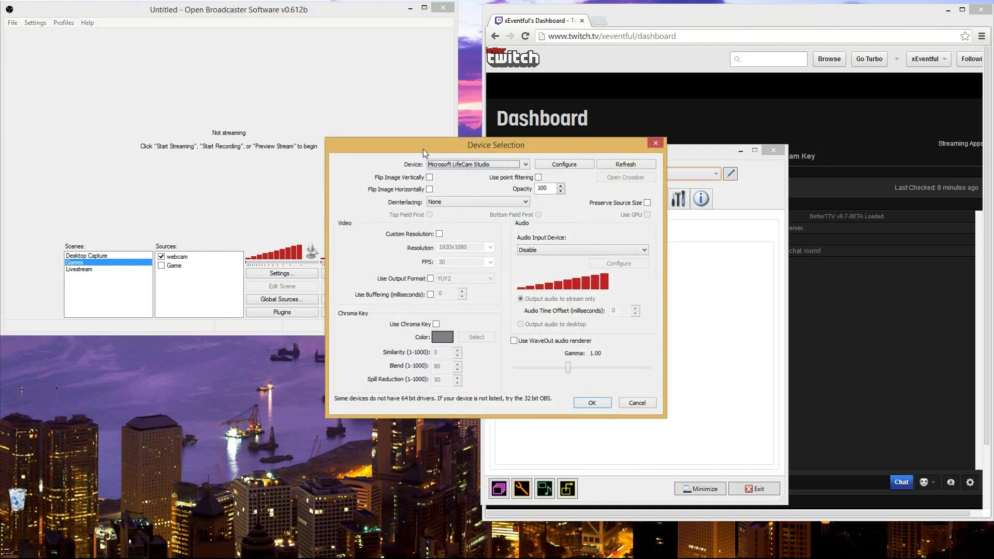
- Set the Dxtory source's device to Dxtory Video 1, leaving custom resolution off
drag(424, 153, 279, 145)
click(317, 157)
click(318, 173)
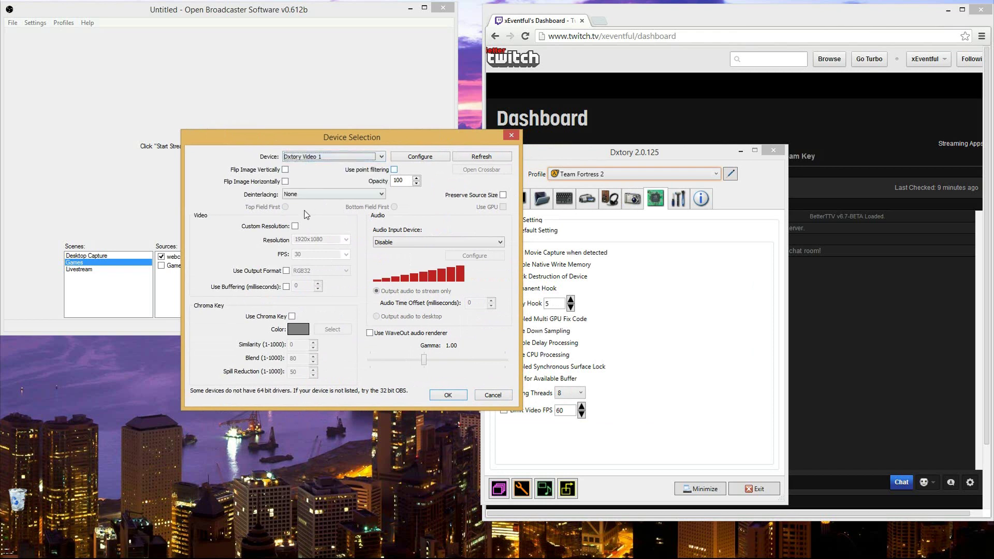
click(324, 157)
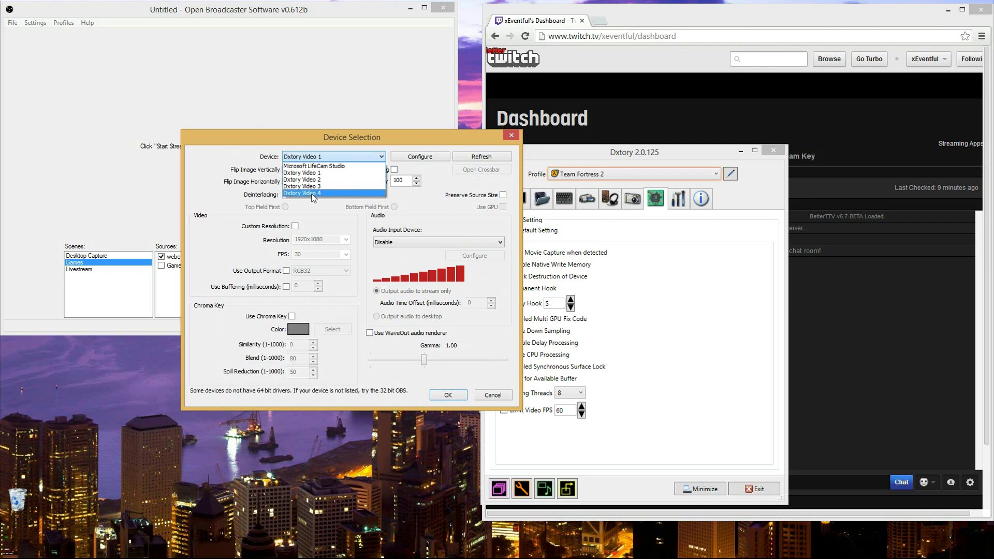
click(317, 173)
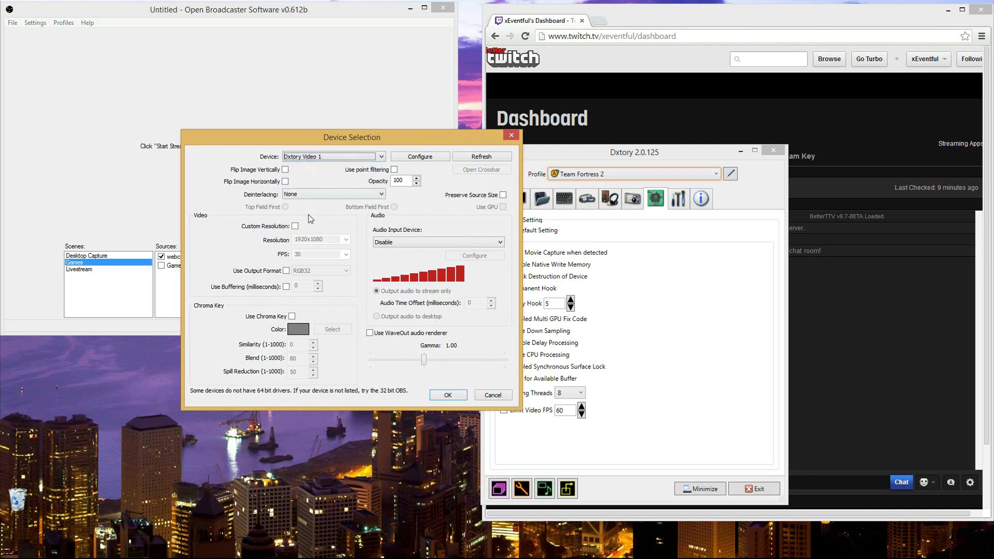
click(295, 227)
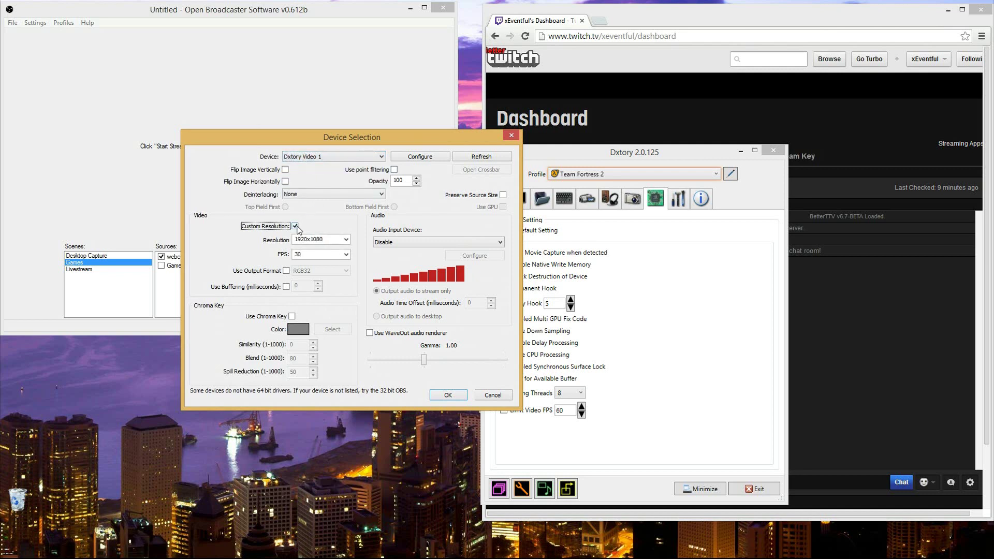
click(295, 227)
click(444, 395)
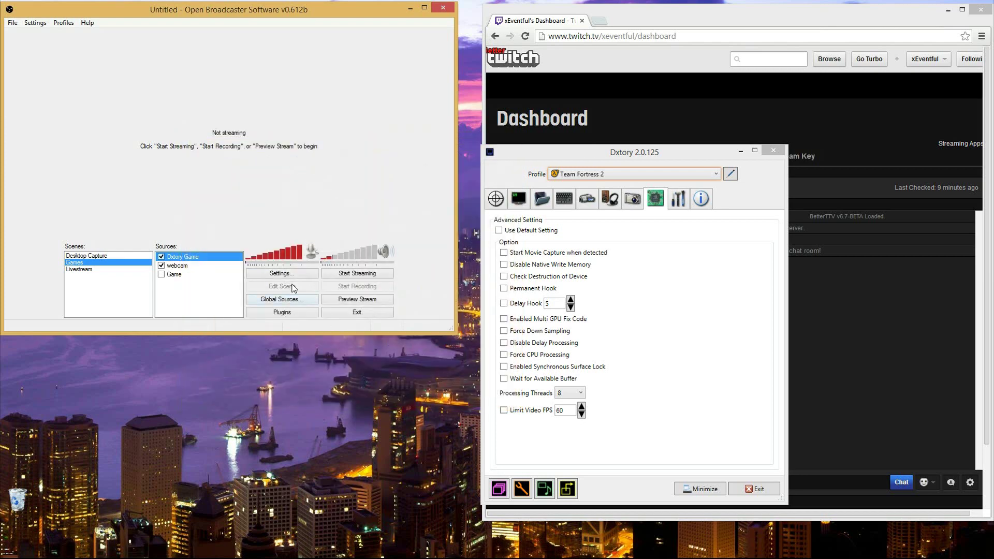
- Check the Video settings, then start the stream preview
click(293, 273)
click(301, 144)
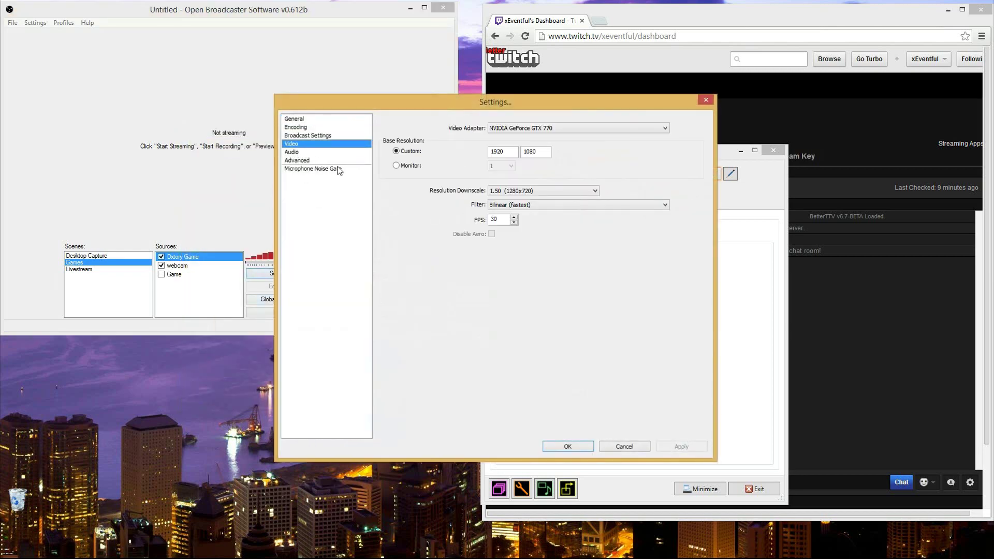
click(567, 446)
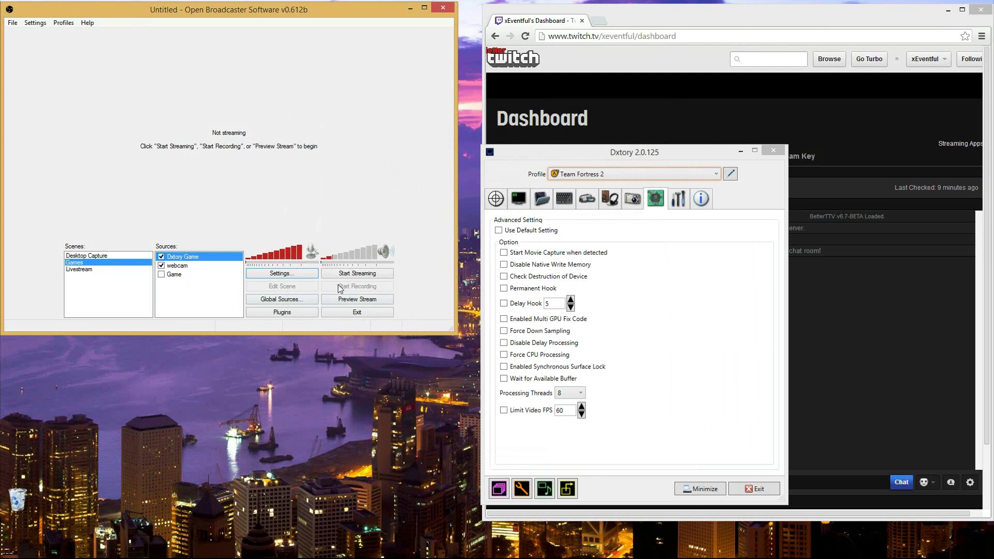
click(342, 299)
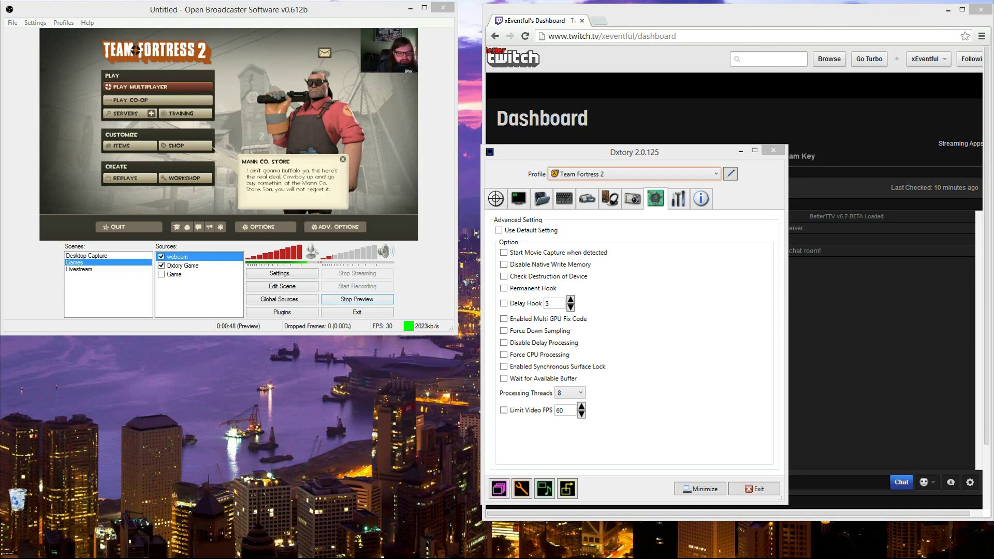
- Open a File Explorer window with Win+E
key(super+e)
- Check the AVI file in Video (E:)'s Dxtory Raw Recording folder, then close Explorer
double_click(443, 197)
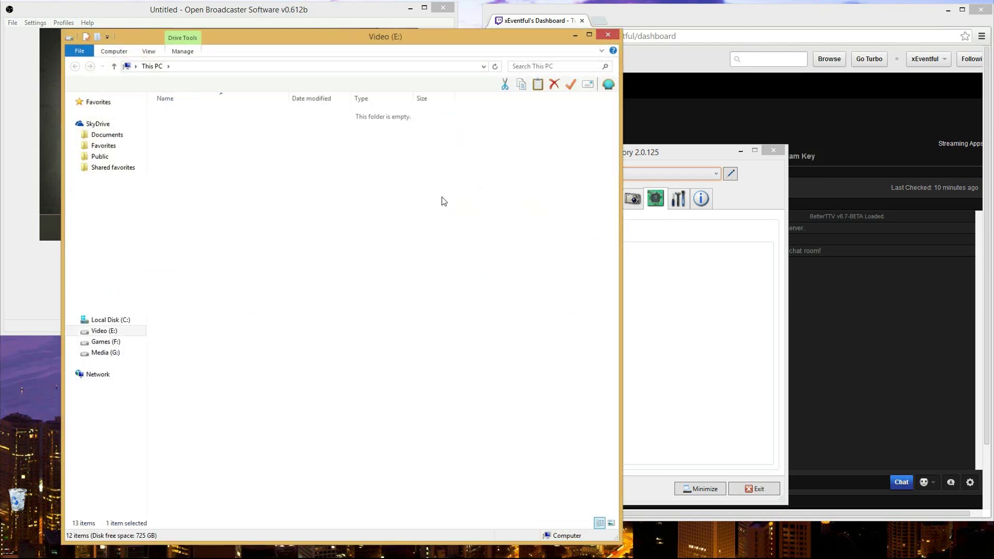
key(Return)
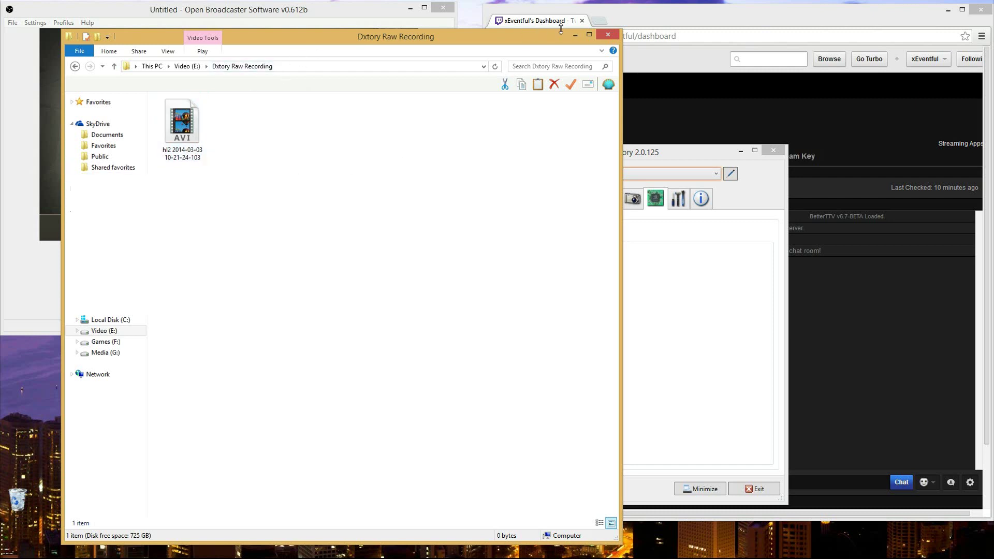
click(605, 36)
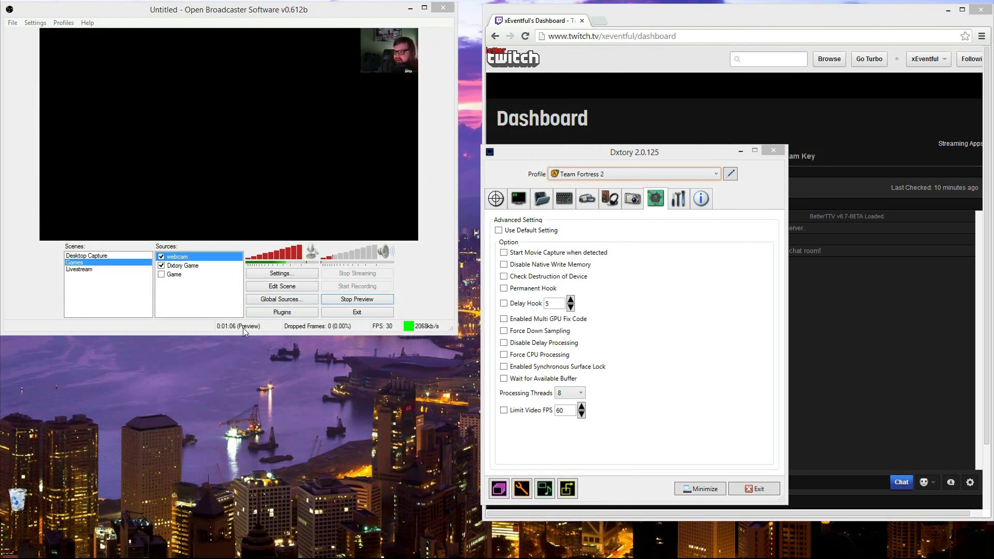
- Stop the stream preview
click(378, 302)
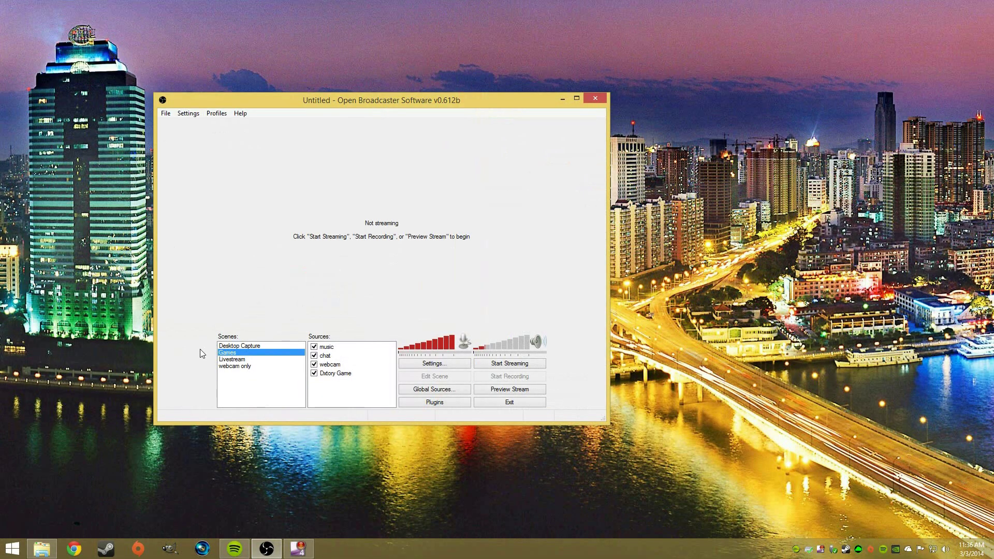
- Add a video capture device source named webcam to the webcam only scene and preview it
click(228, 366)
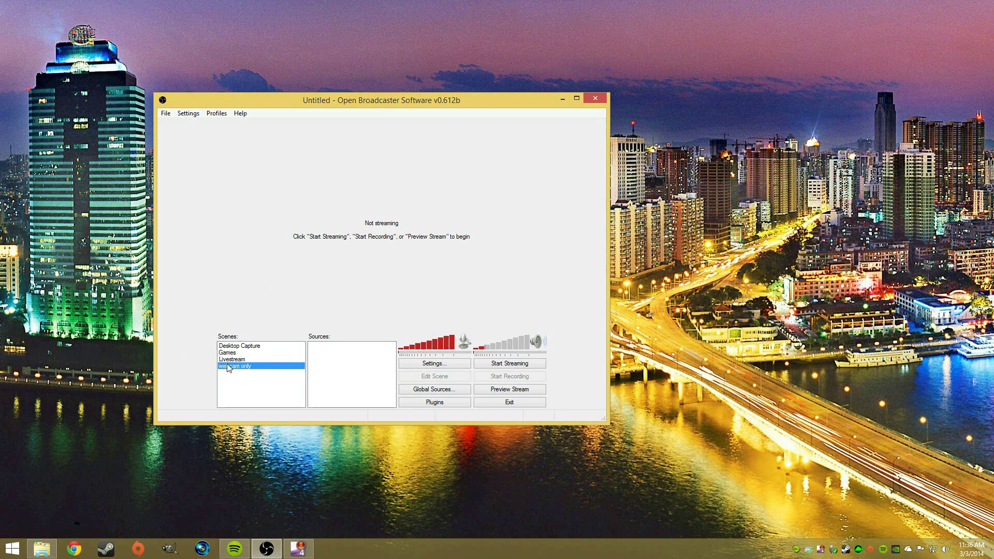
right_click(340, 351)
mouse_move(367, 360)
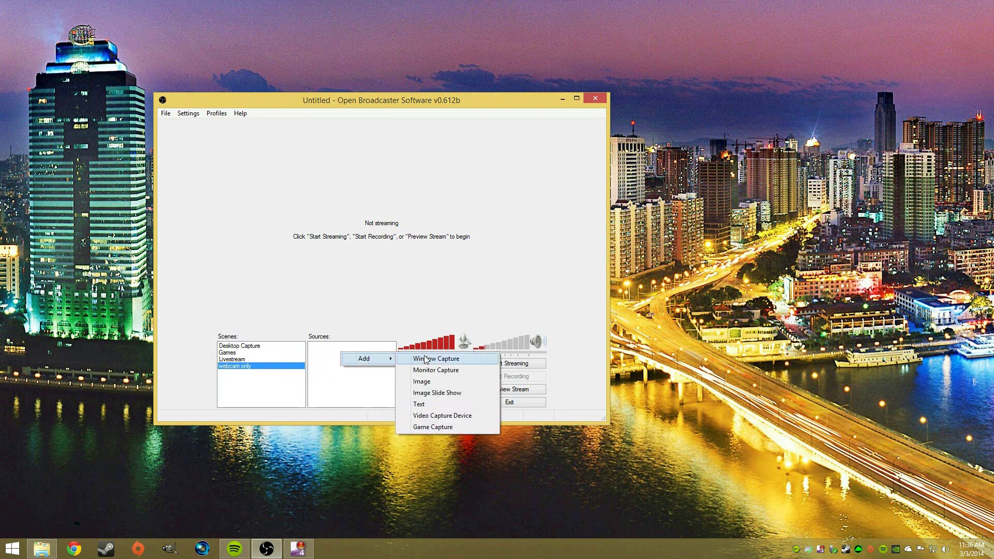
click(420, 416)
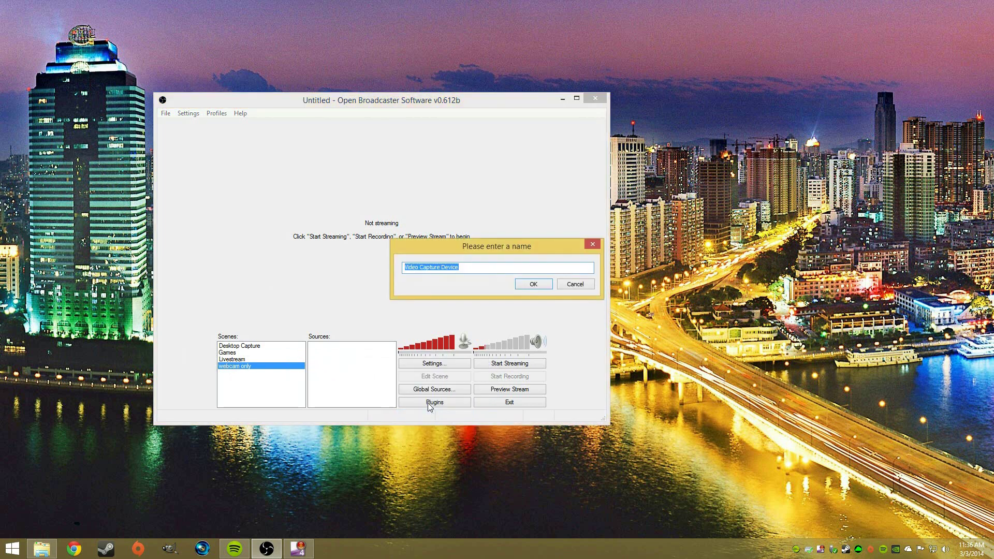
text(webcam)
key(Return)
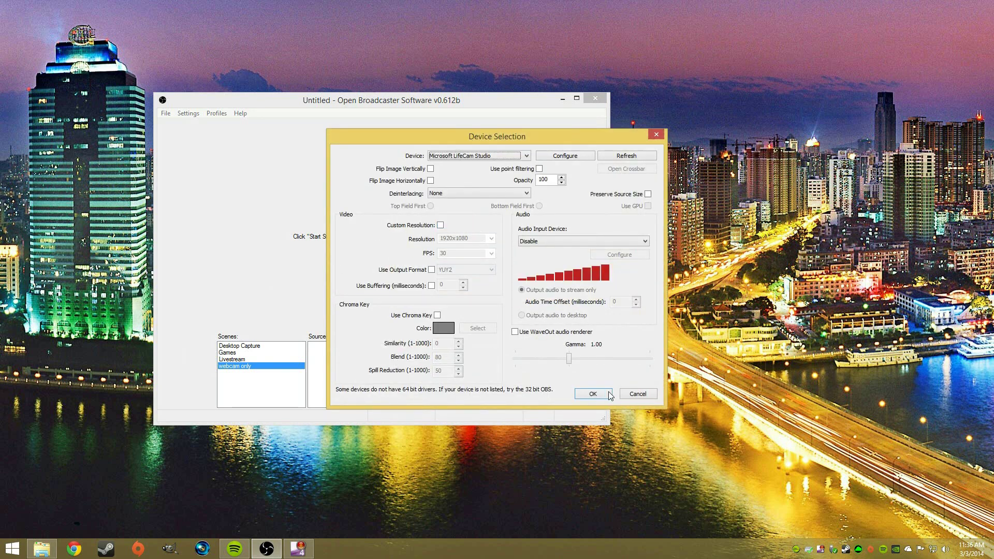
click(592, 394)
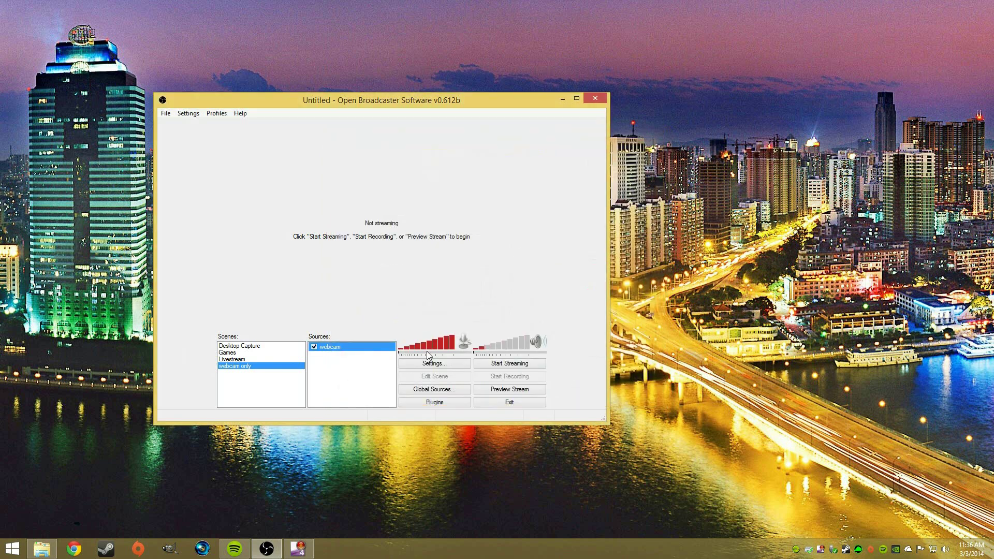
click(489, 389)
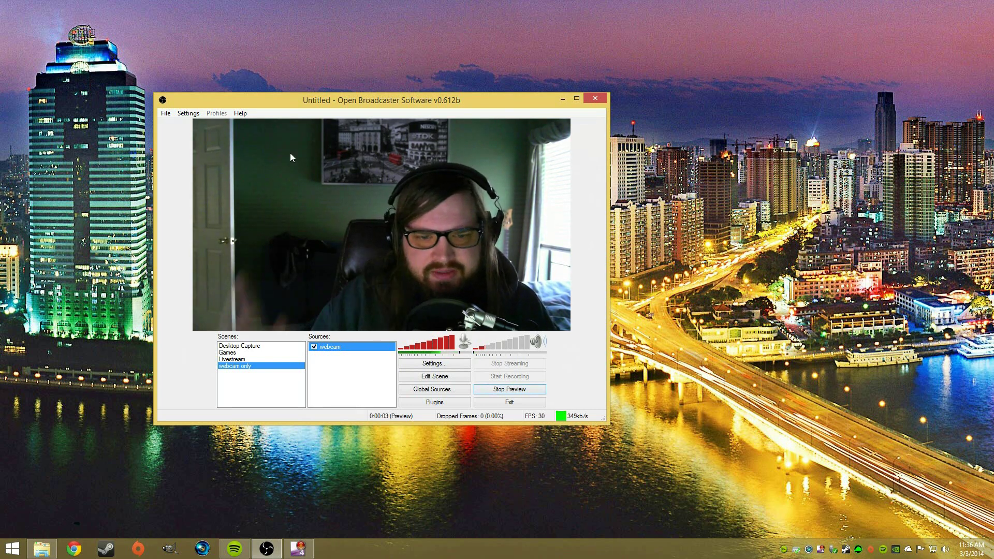
- Give the webcam only scene hotkey Num 3, since Num 1 is already in use
right_click(232, 368)
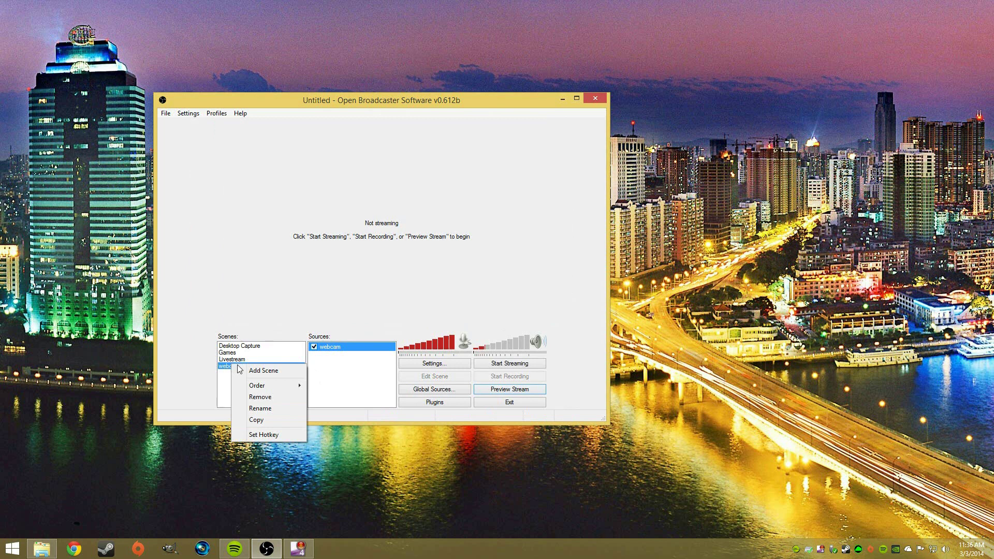
click(286, 433)
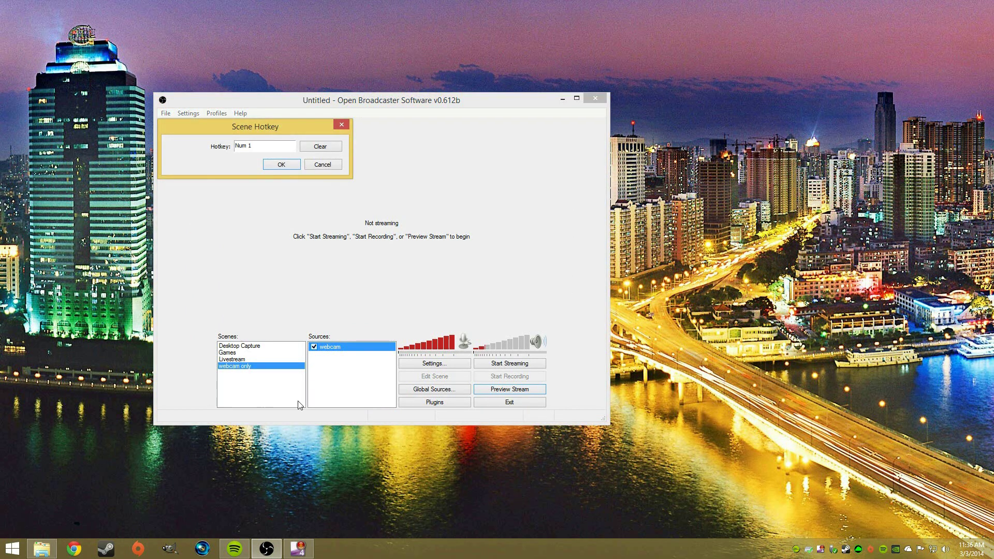
click(280, 165)
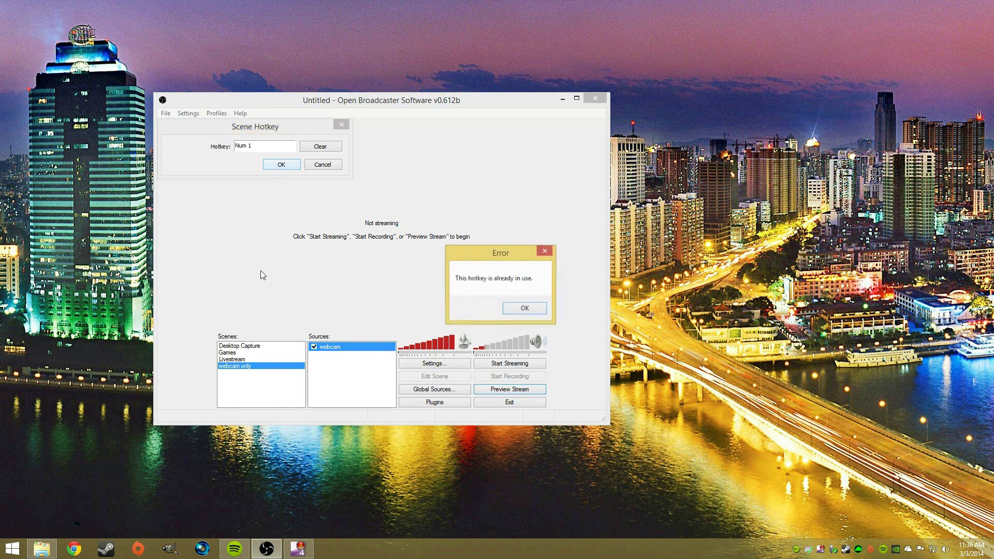
click(523, 309)
click(258, 150)
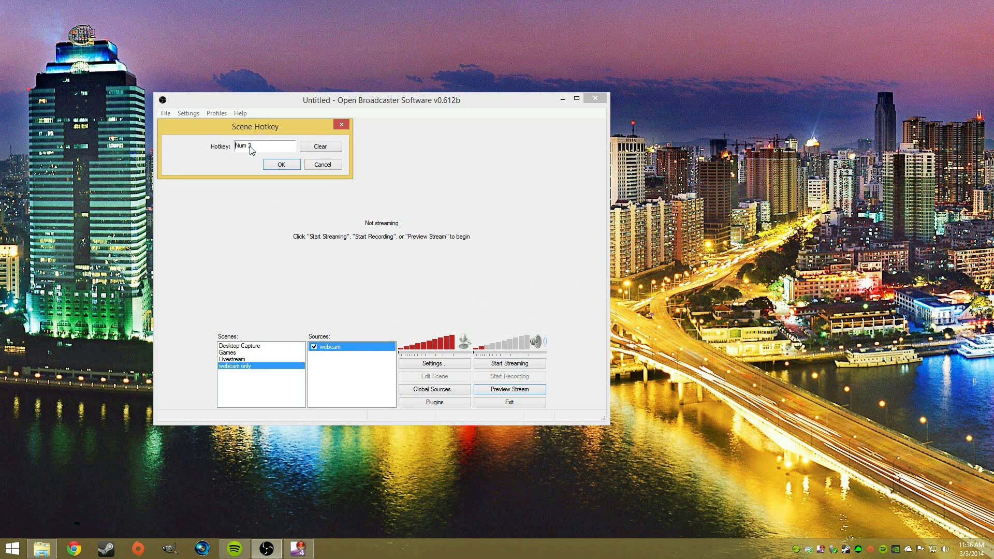
click(281, 165)
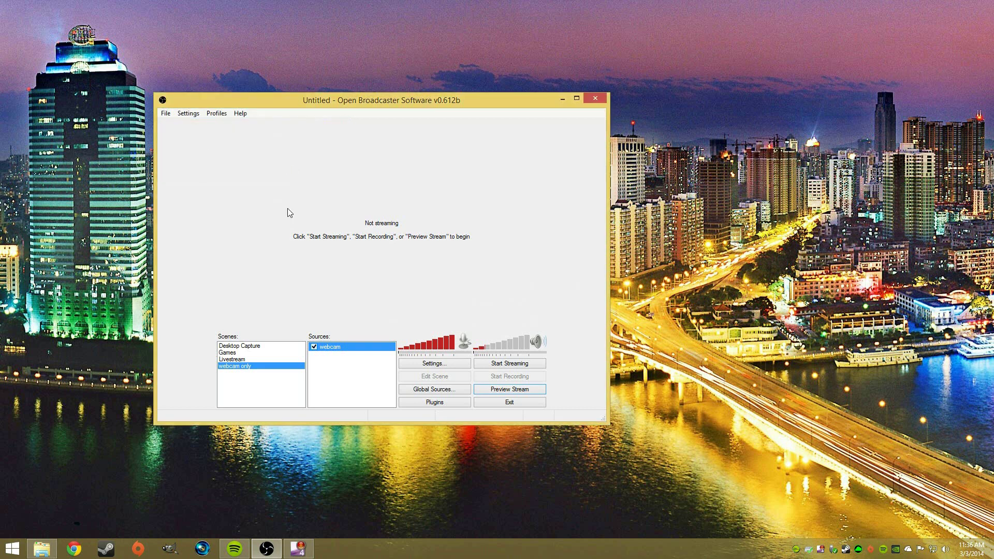
- Assign Num 4 as the Livestream scene's hotkey
right_click(249, 359)
click(281, 428)
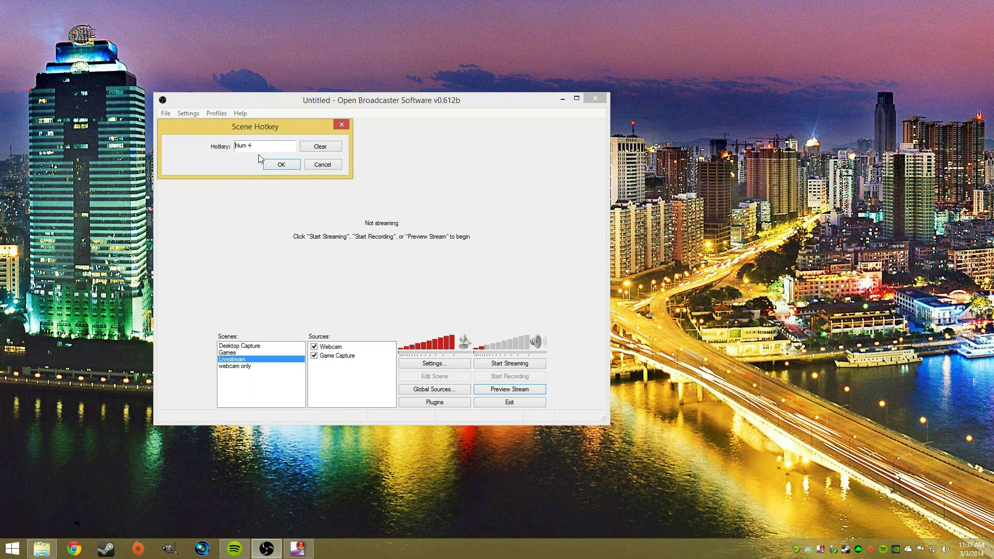
click(268, 163)
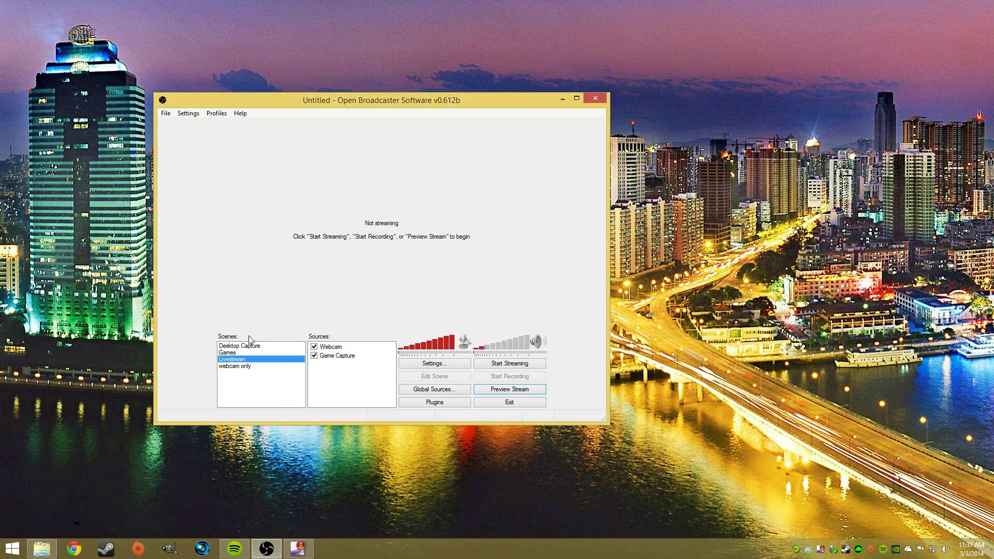
- Preview the stream, test hotkeys switching between webcam only and Livestream scenes, then stop preview
key(Down)
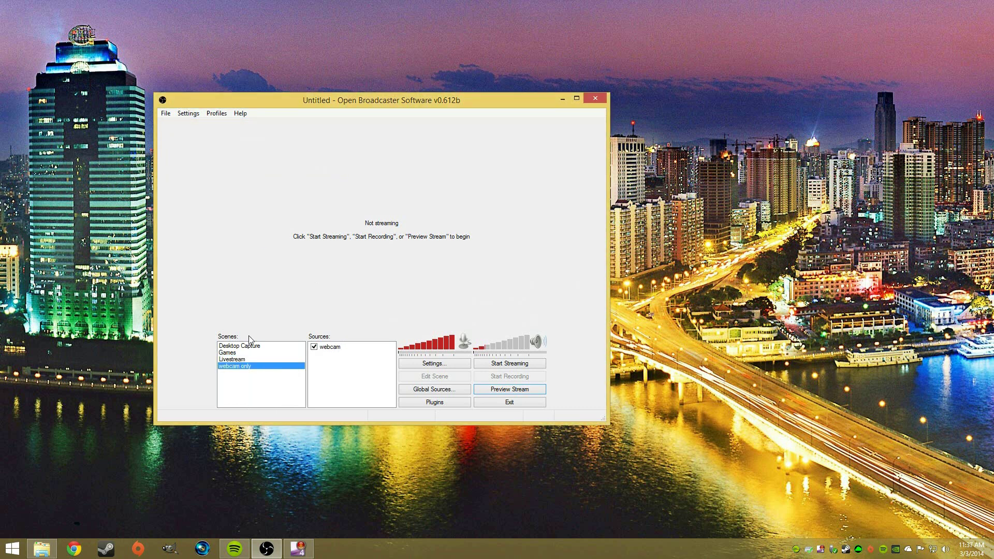
click(511, 390)
key(Up)
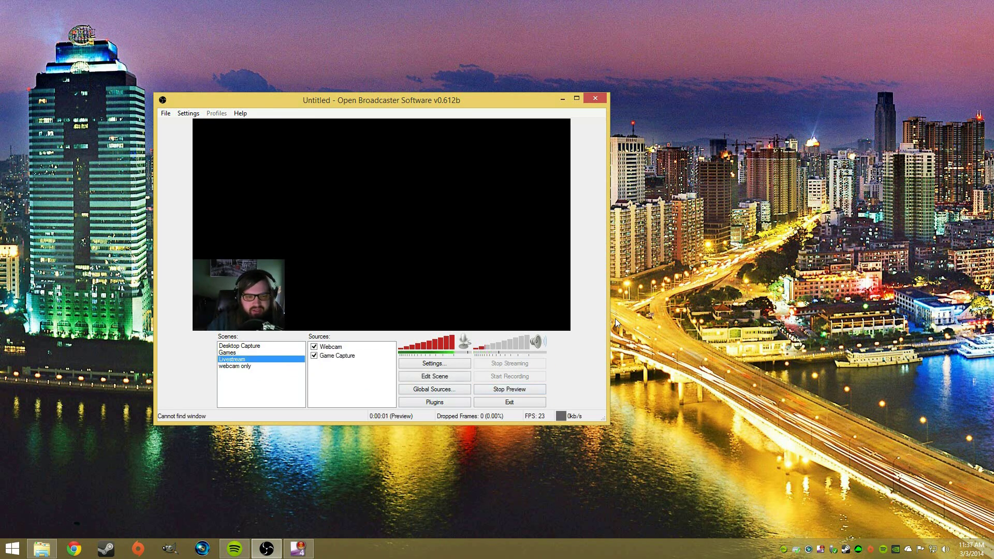
key(Down)
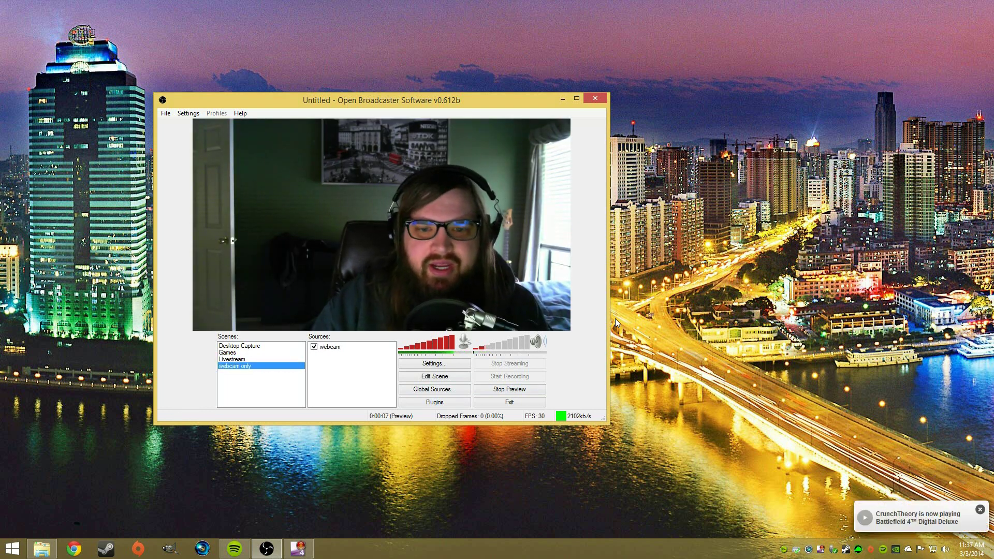
click(529, 391)
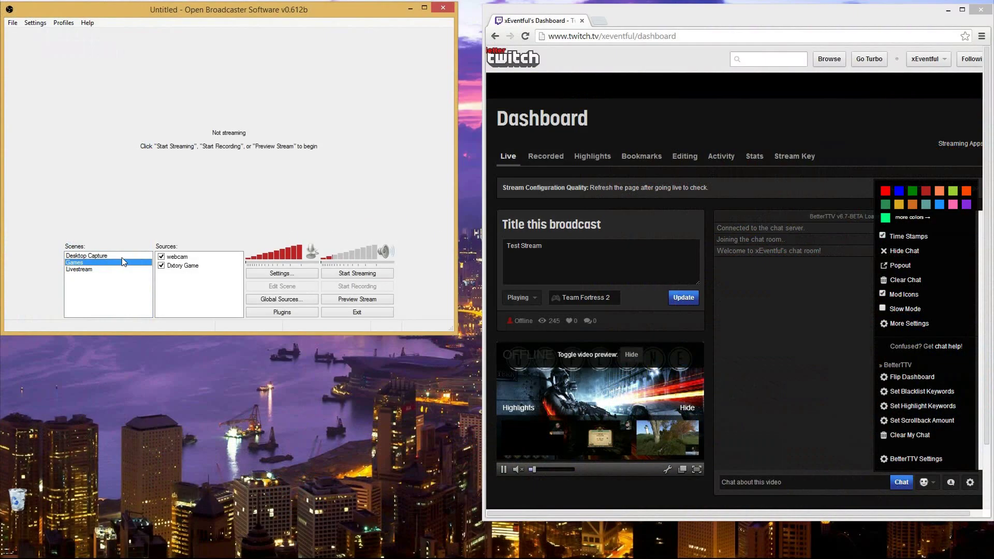
- Add a monitor capture source named 'Test' to the Games scene
right_click(173, 281)
mouse_move(199, 287)
click(257, 298)
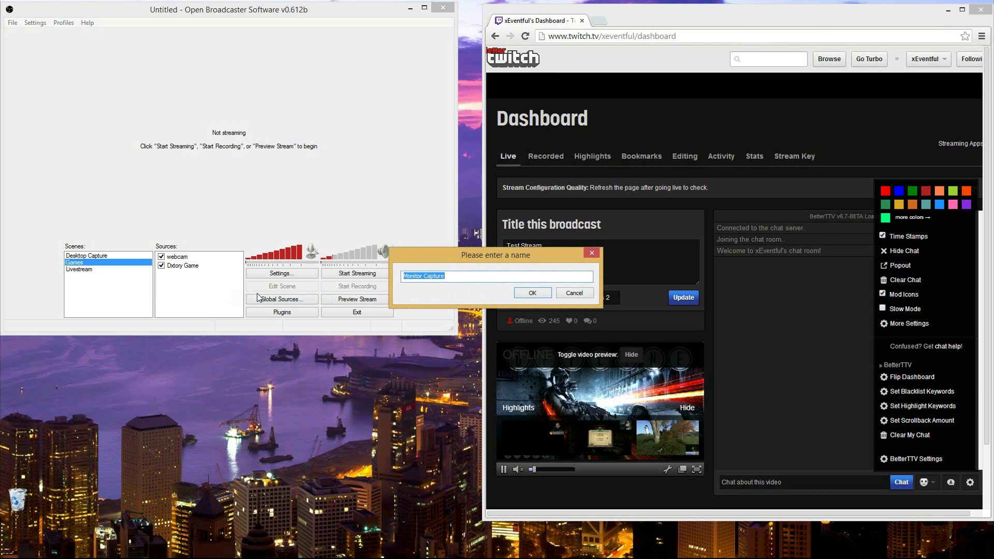
text(Test)
key(Return)
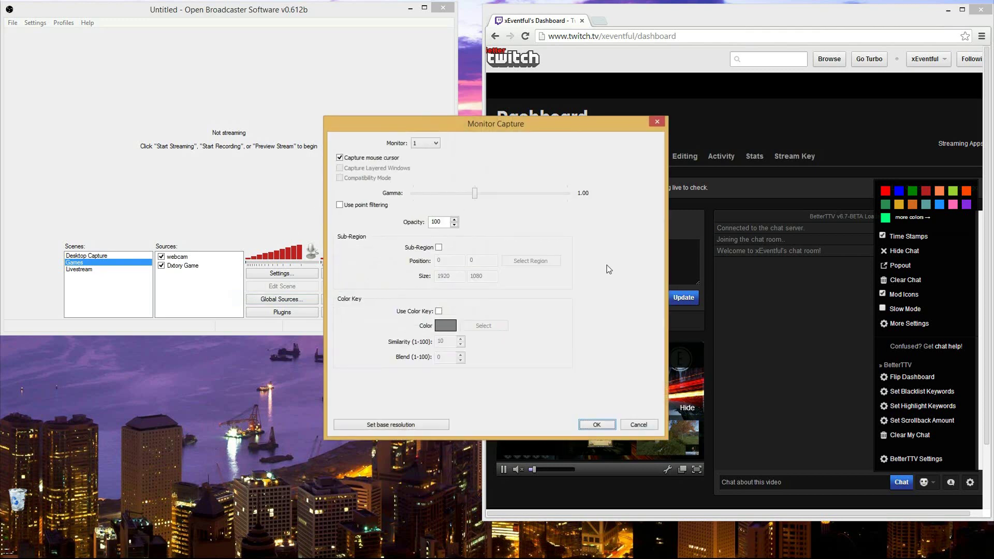
- Pop the Twitch chat out into its own lower window and move OBS aside
drag(499, 126, 329, 109)
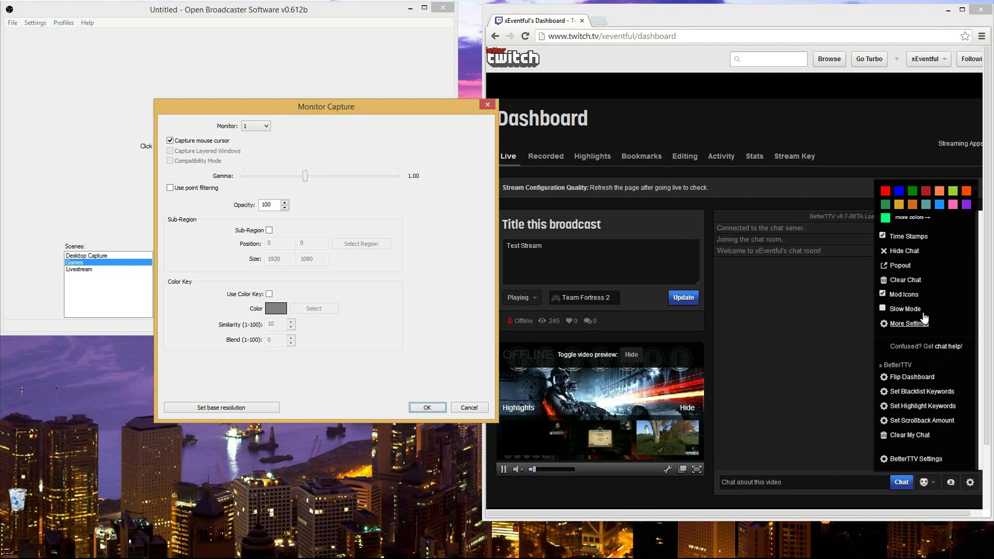
click(901, 266)
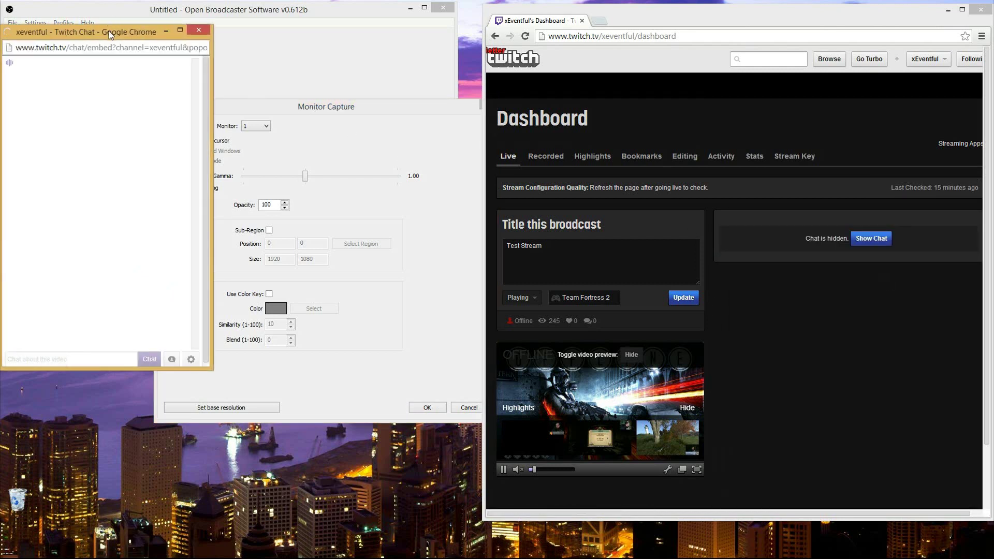
drag(109, 30, 114, 216)
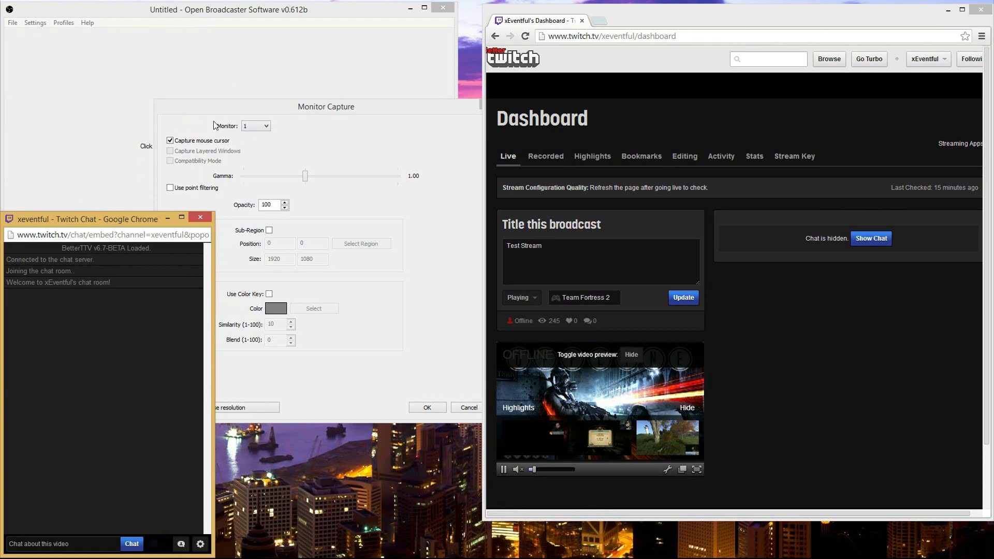
click(361, 121)
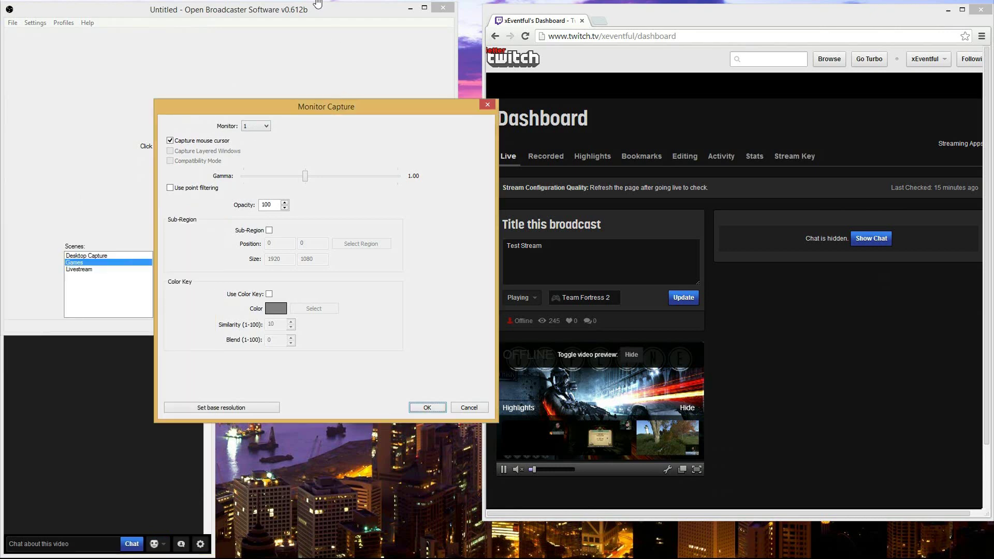
click(306, 20)
click(427, 407)
drag(330, 19, 637, 18)
- Add a monitor capture source named 'MC' using a sub-region of monitor 2
right_click(473, 283)
mouse_move(517, 289)
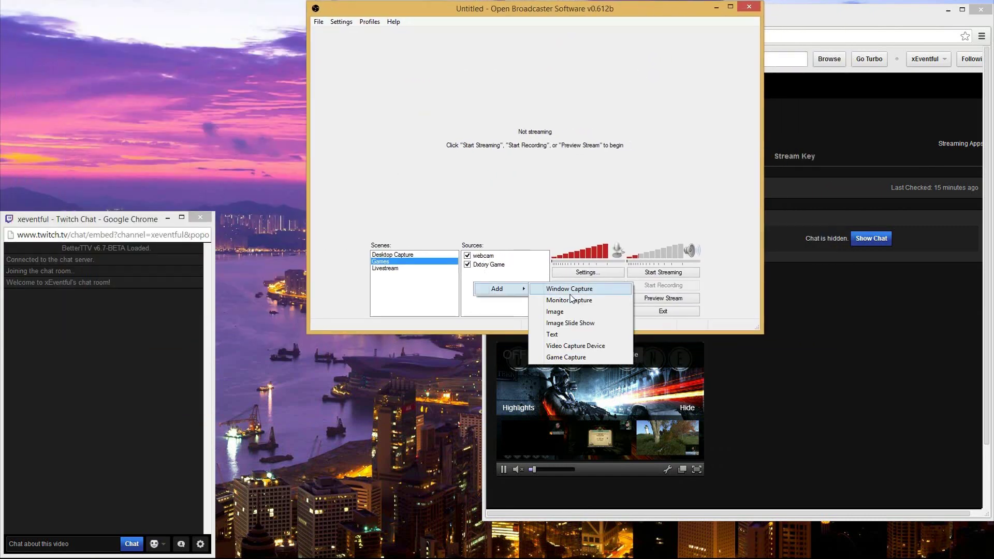
click(572, 299)
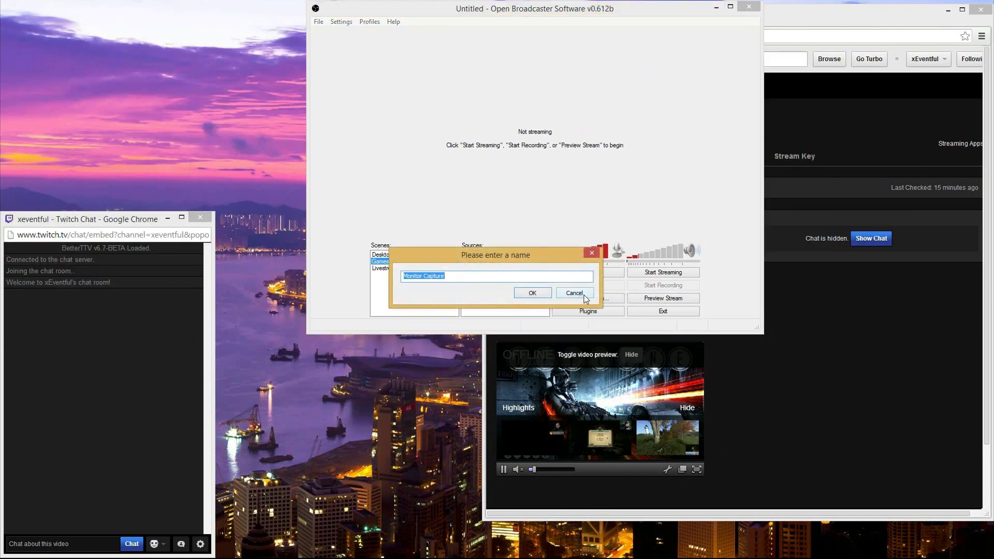
text(MC)
key(Return)
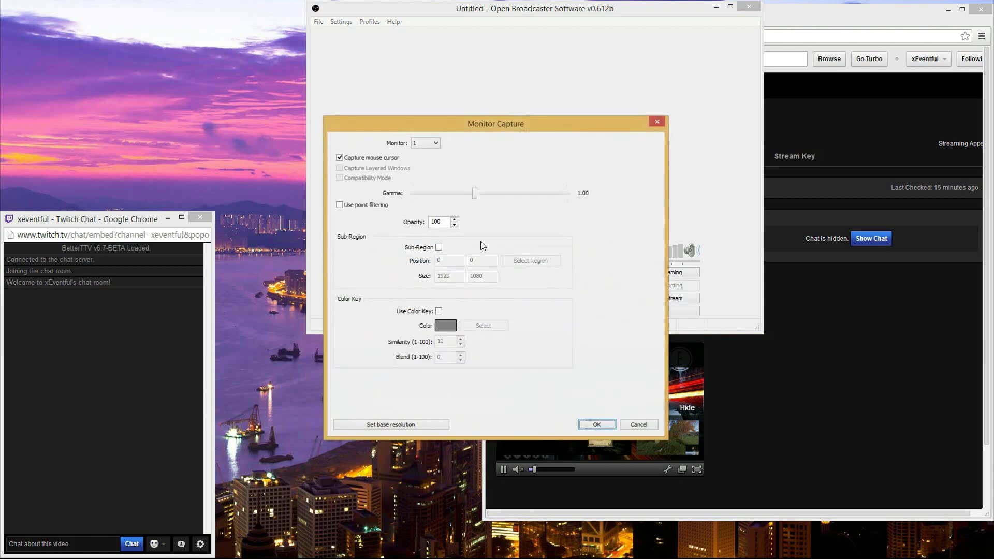
click(439, 247)
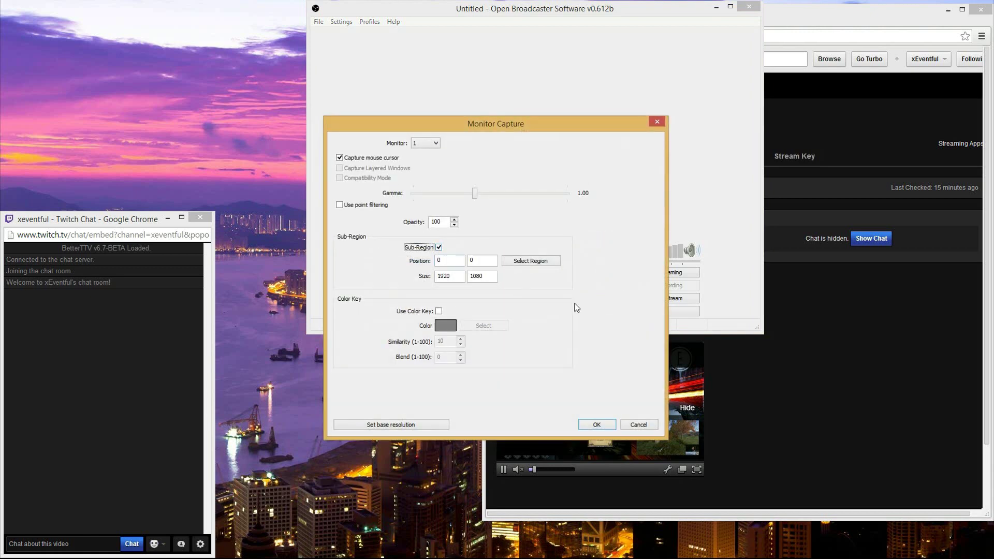
click(532, 261)
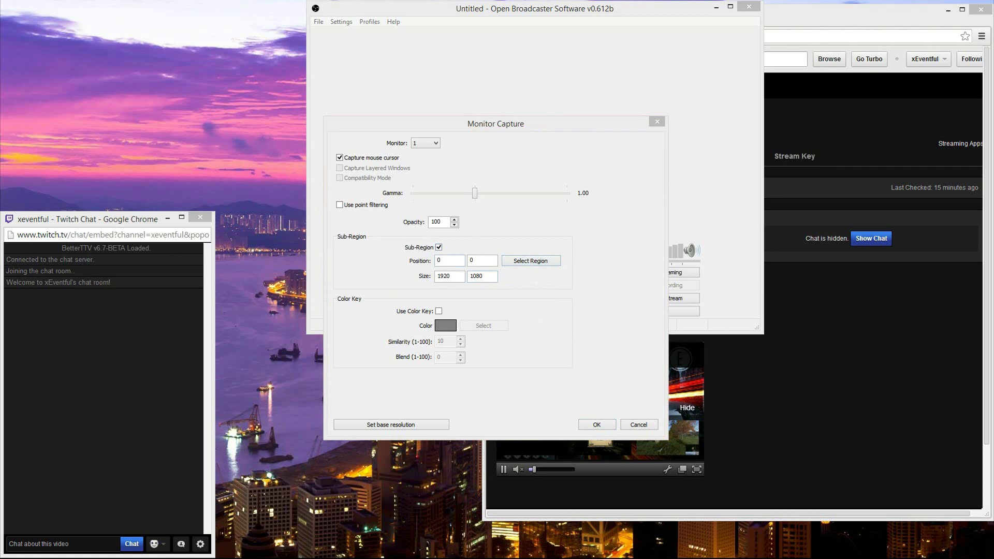
click(425, 143)
click(422, 156)
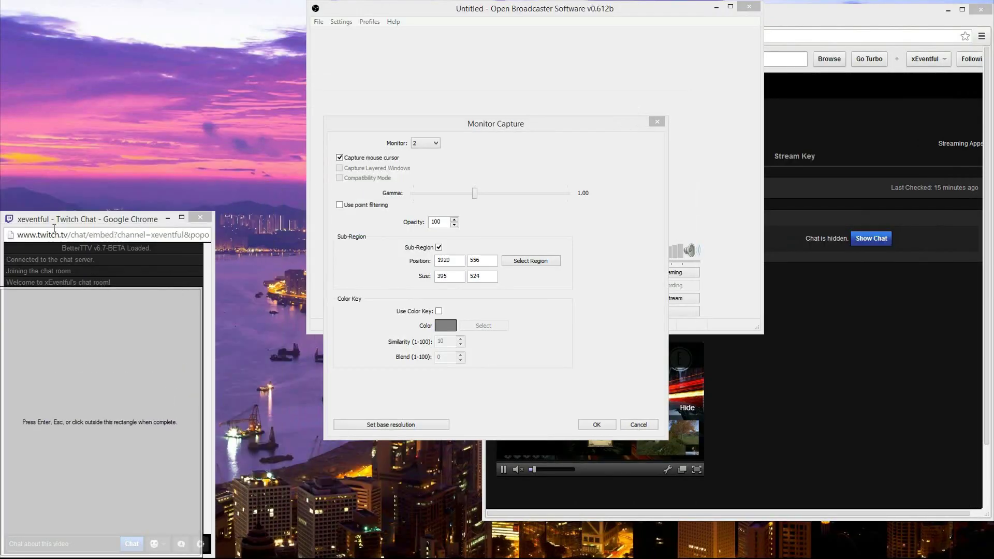
- Fit the capture region to the chat pane at 1932,146, sized 383 by 884
drag(75, 211, 75, 1)
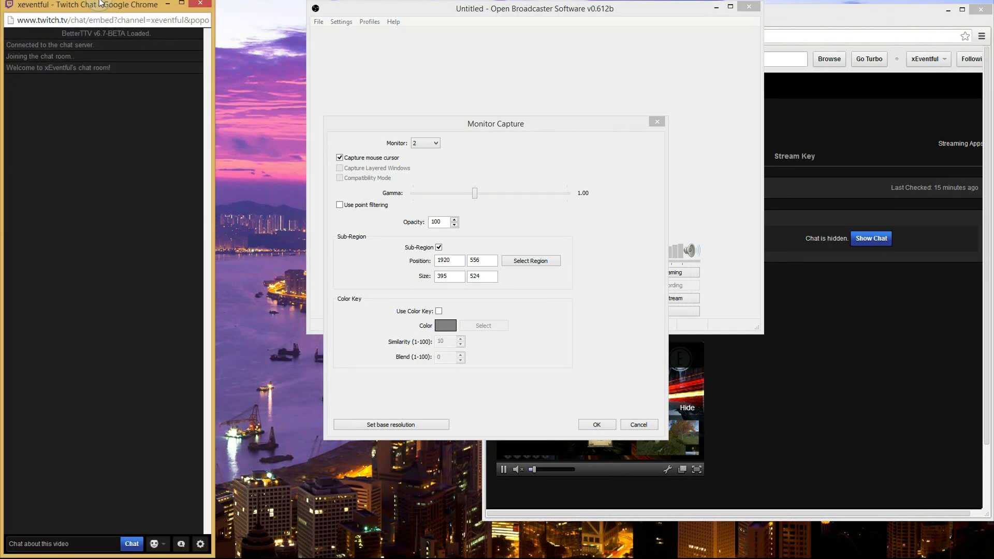
click(529, 263)
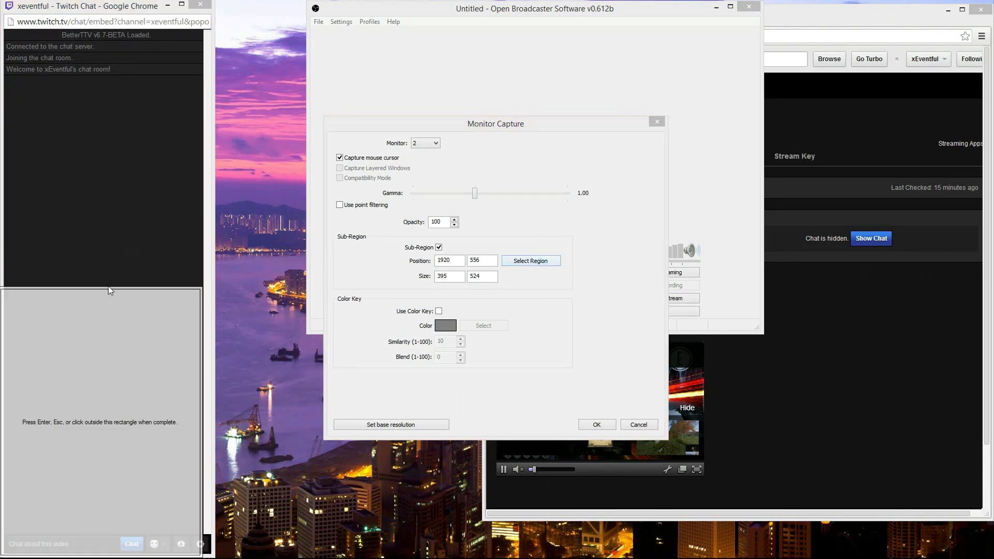
drag(110, 288, 159, 73)
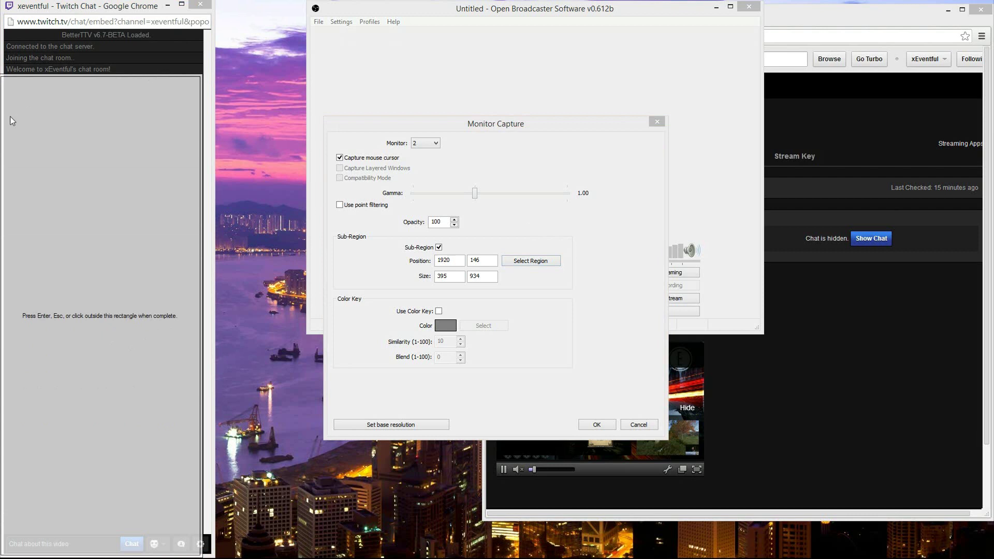
drag(2, 120, 6, 118)
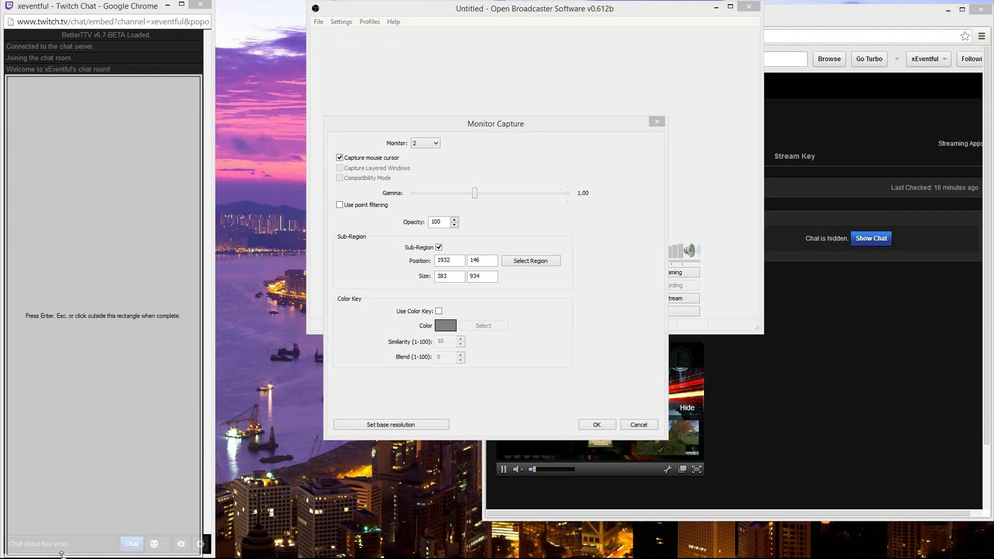
drag(61, 553, 62, 528)
click(199, 543)
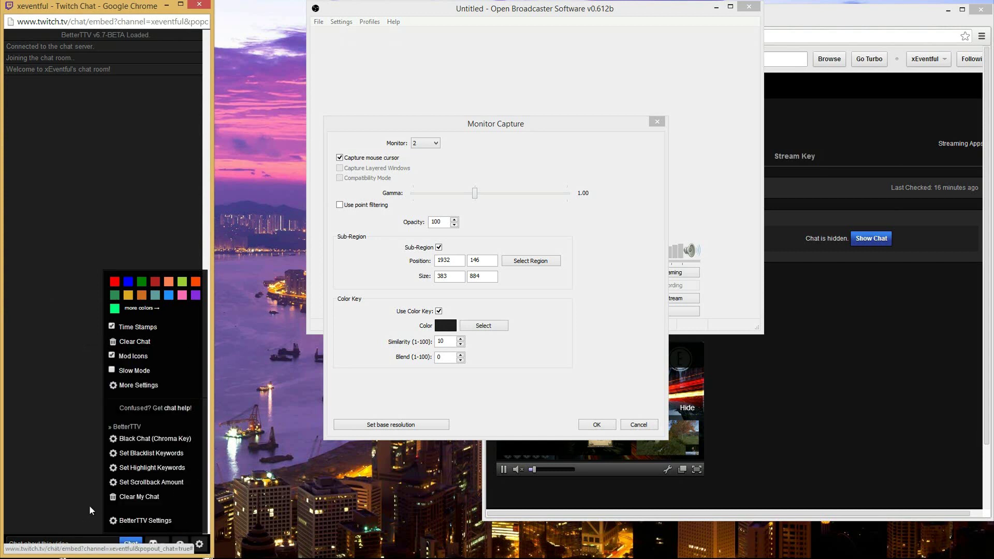
- Switch the chat to BetterTTV's Black Chat (Chroma Key) and key out black
click(141, 439)
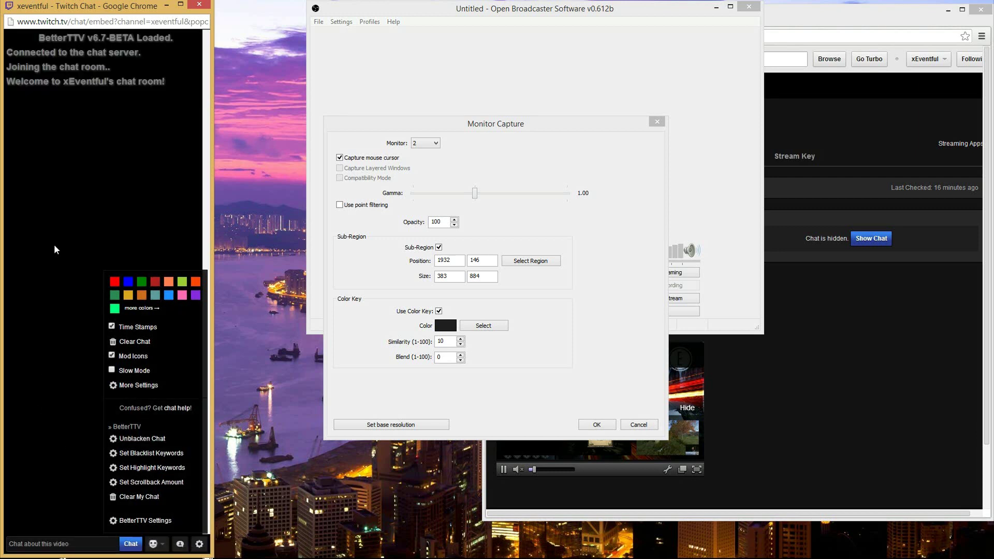
click(188, 143)
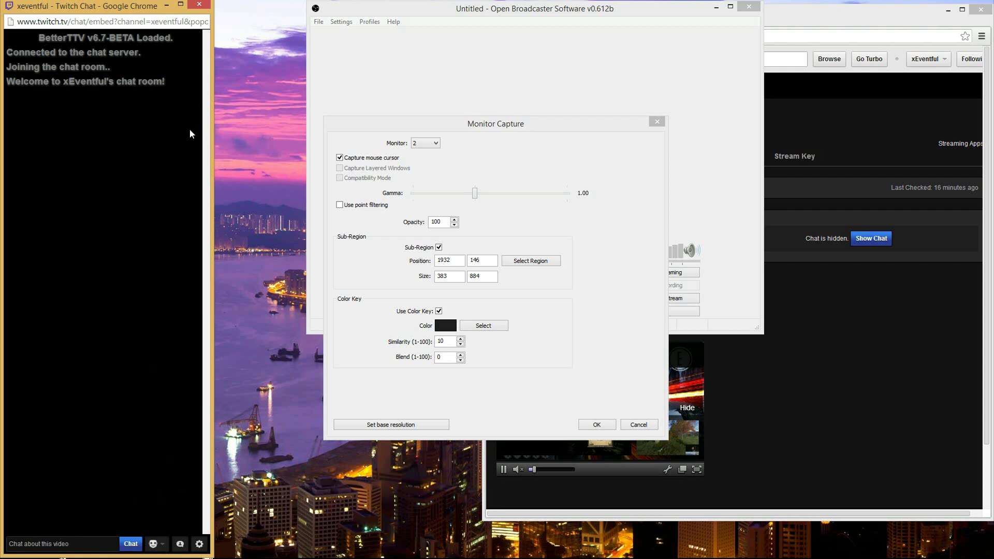
click(494, 327)
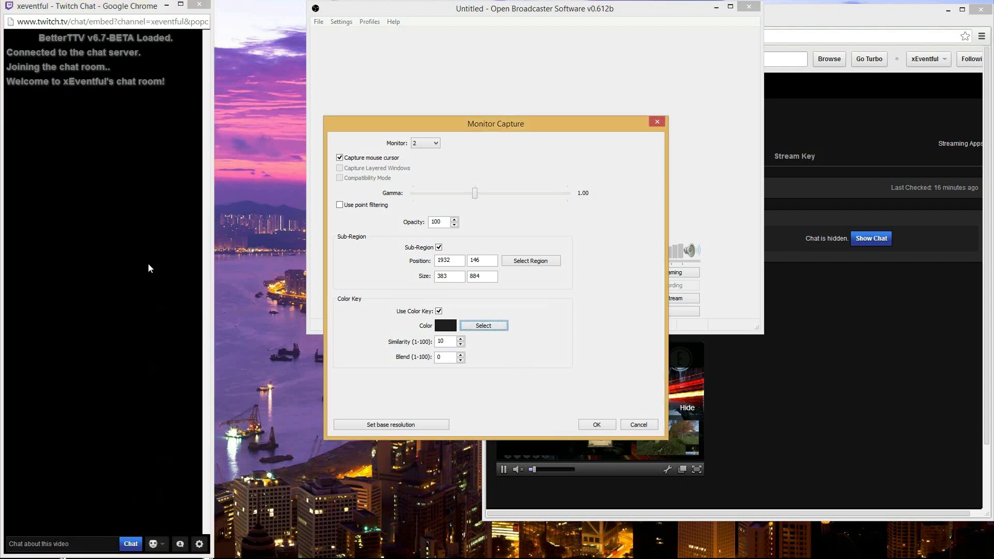
click(150, 267)
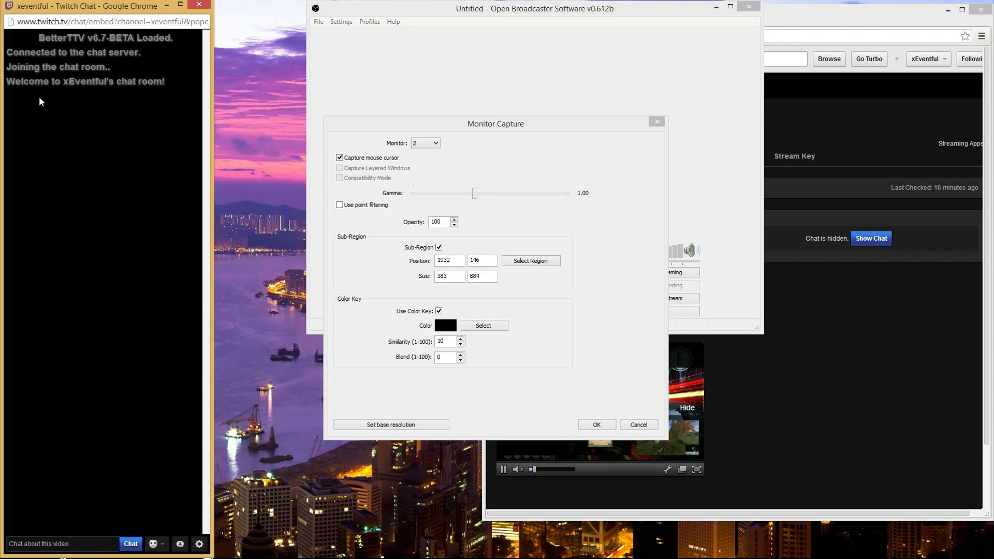
- Redraw the chat capture region to 1932,61 at 383 by 308
click(550, 261)
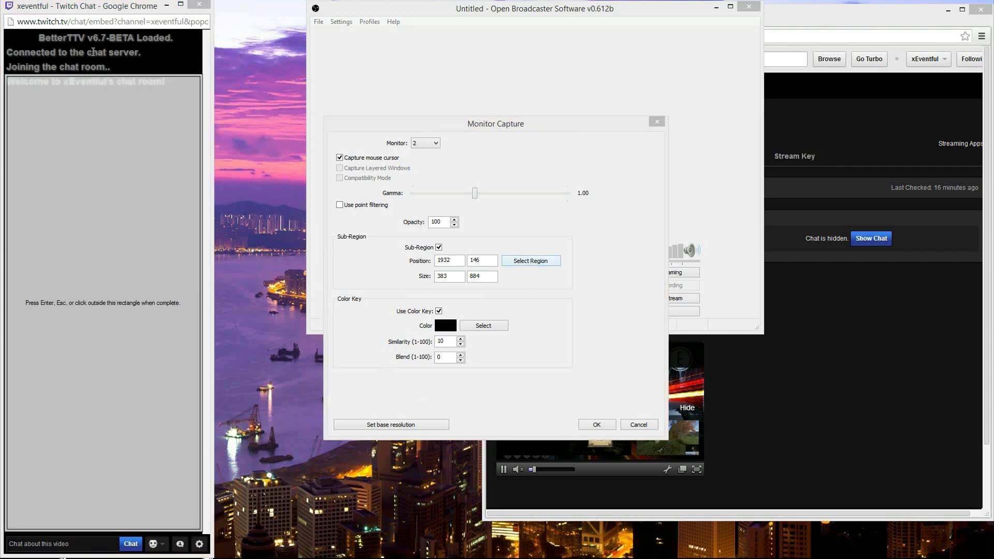
drag(89, 77, 89, 32)
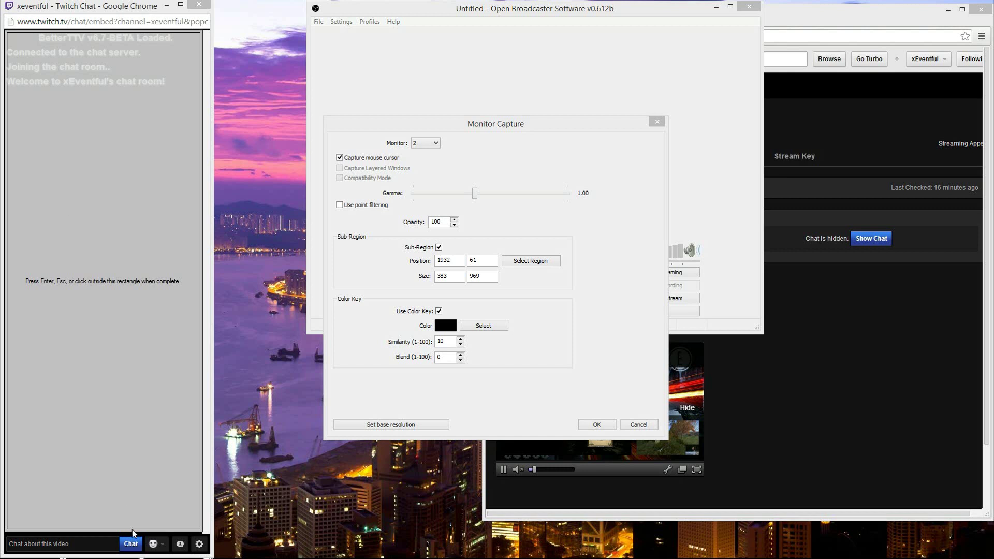
drag(133, 530, 136, 190)
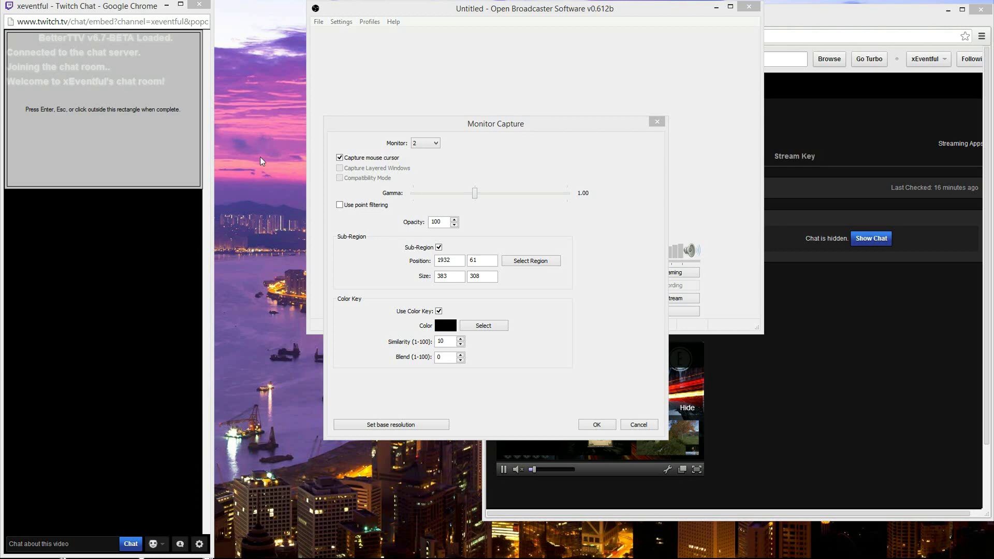
click(597, 425)
- Save the chat capture, enlarge the top-right webcam, and place the chat overlay beneath it
click(596, 423)
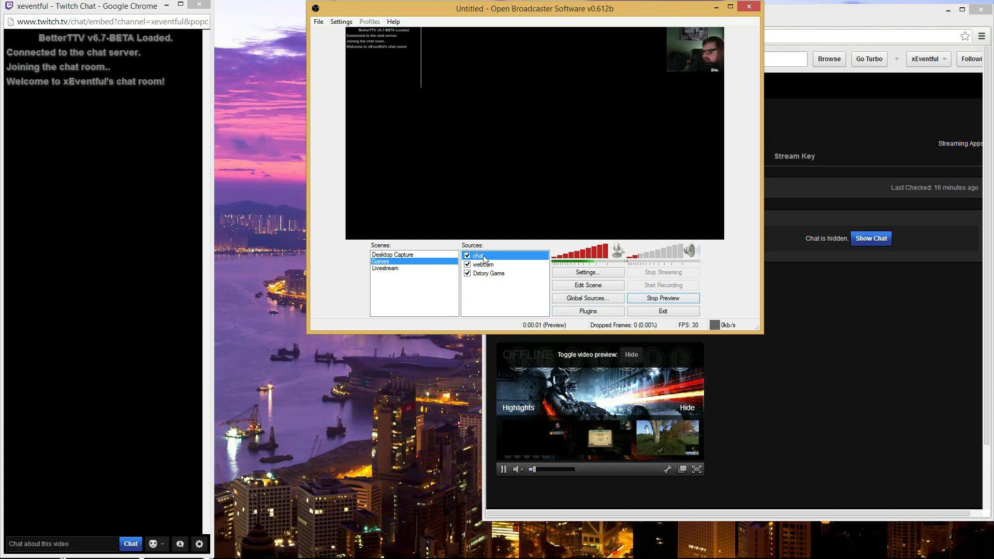
click(587, 285)
drag(381, 61, 684, 104)
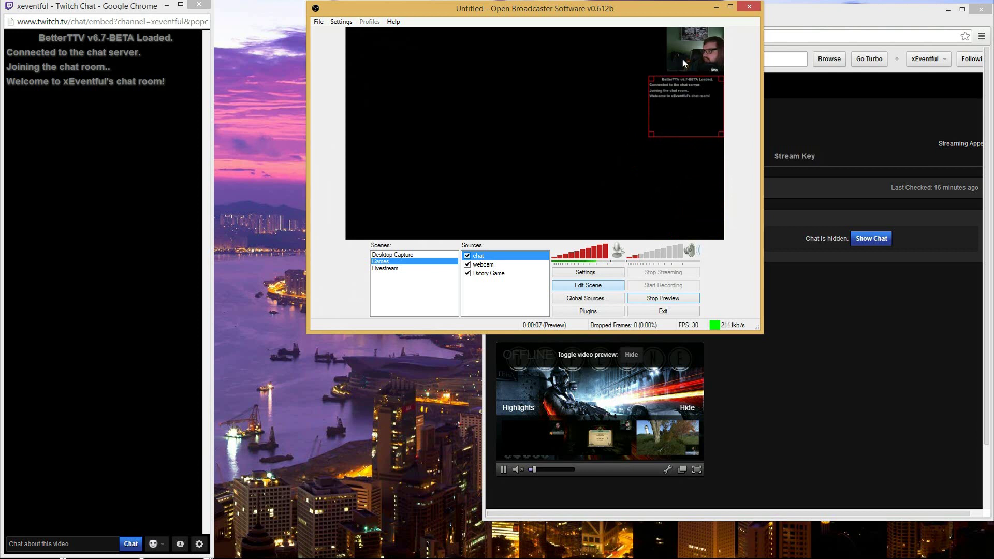
click(681, 58)
drag(668, 71, 685, 102)
click(667, 99)
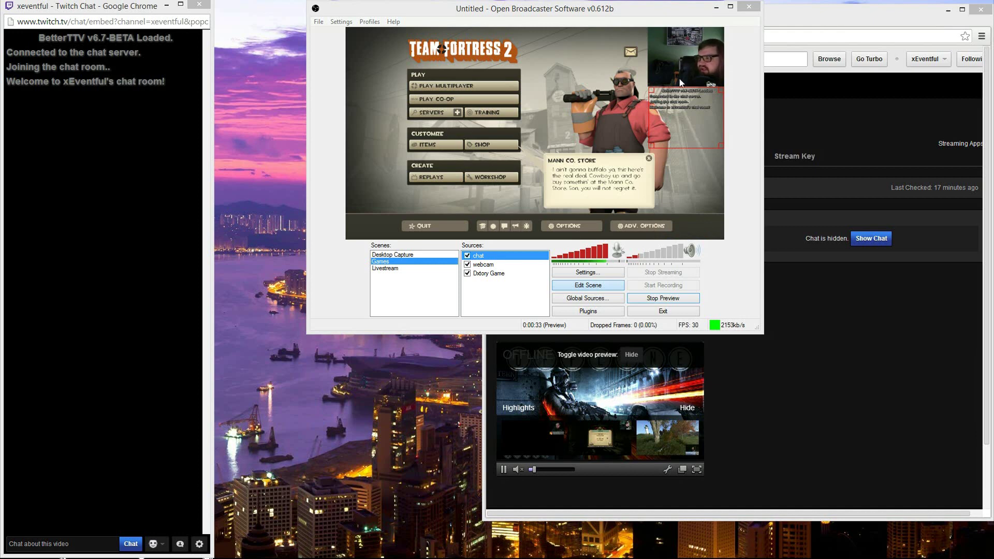
click(641, 25)
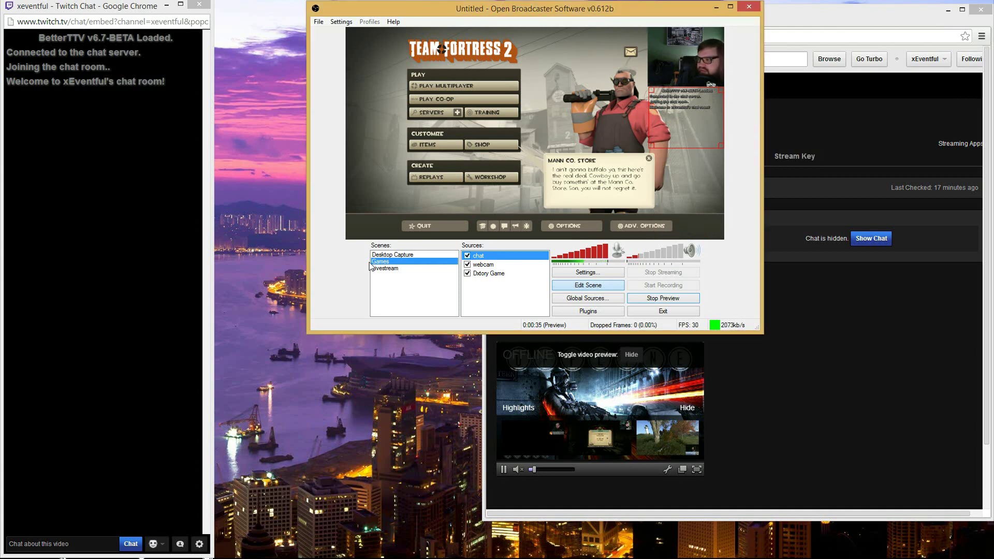
- Add a monitor capture source named music to the Games scene
right_click(490, 293)
mouse_move(503, 302)
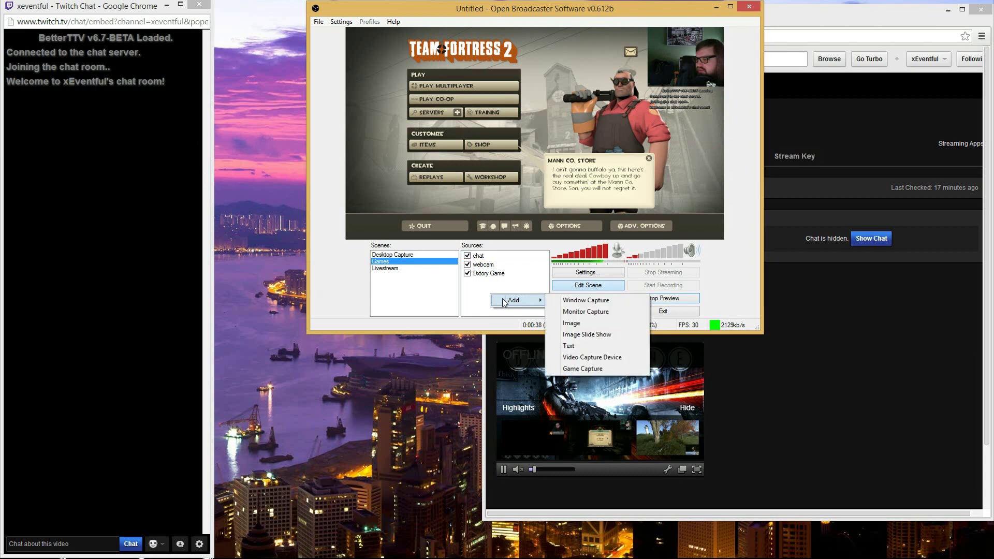
click(567, 311)
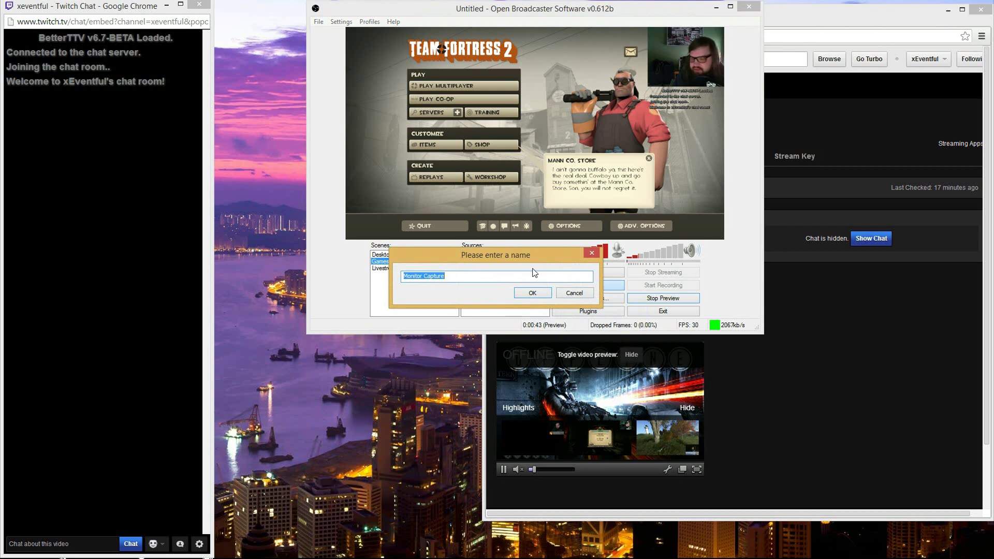
text(muc)
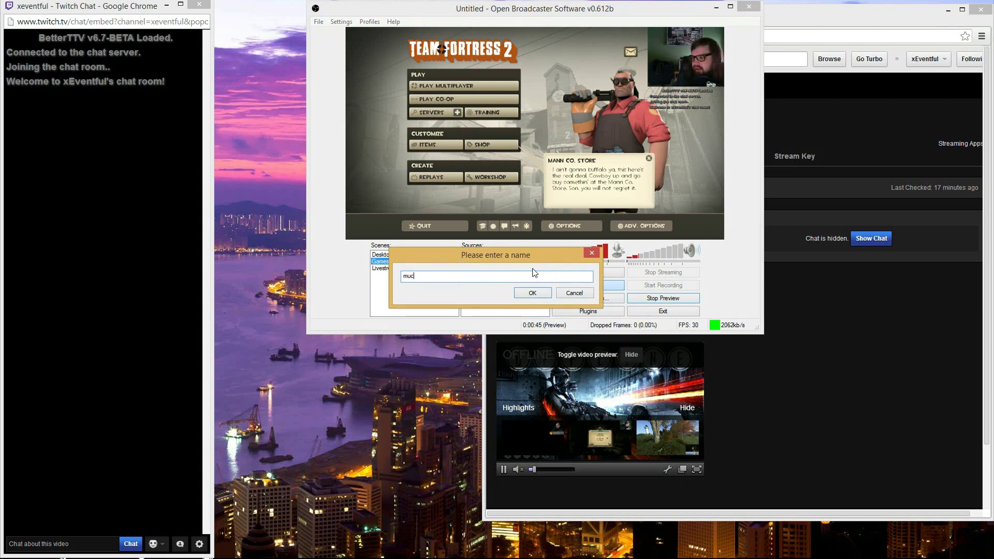
text(isic)
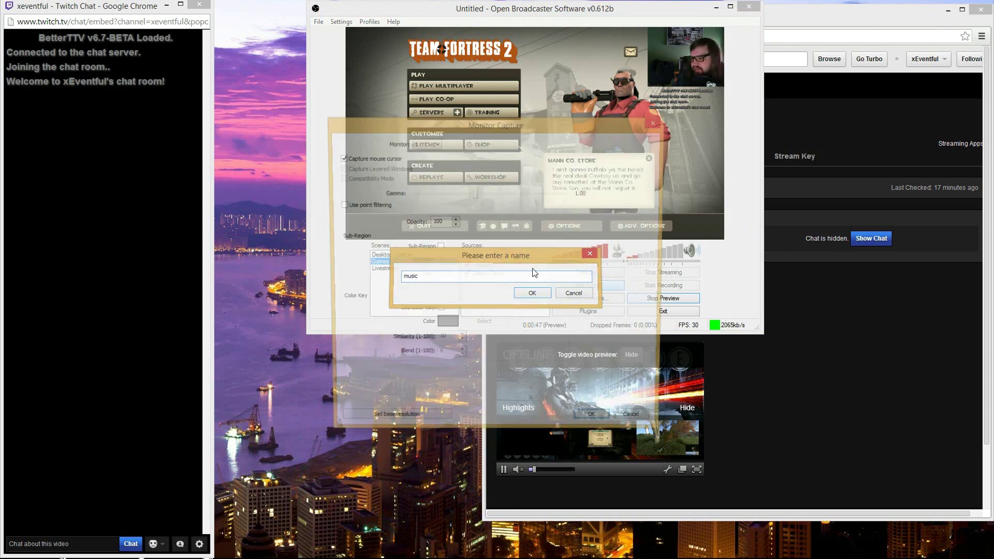
key(Return)
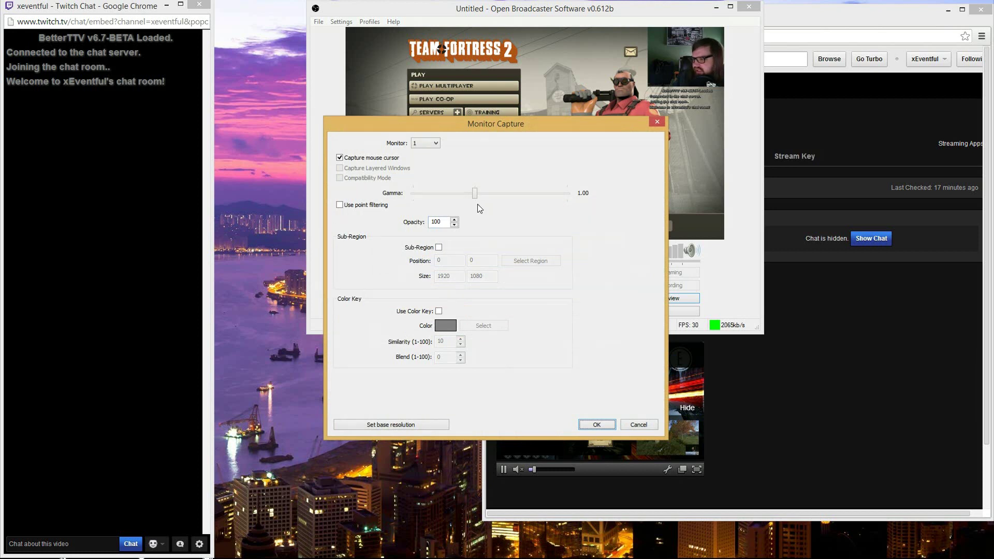
- Limit the music capture to a 250 by 62 sub-region at 1301,933 on monitor 1
click(439, 248)
click(511, 265)
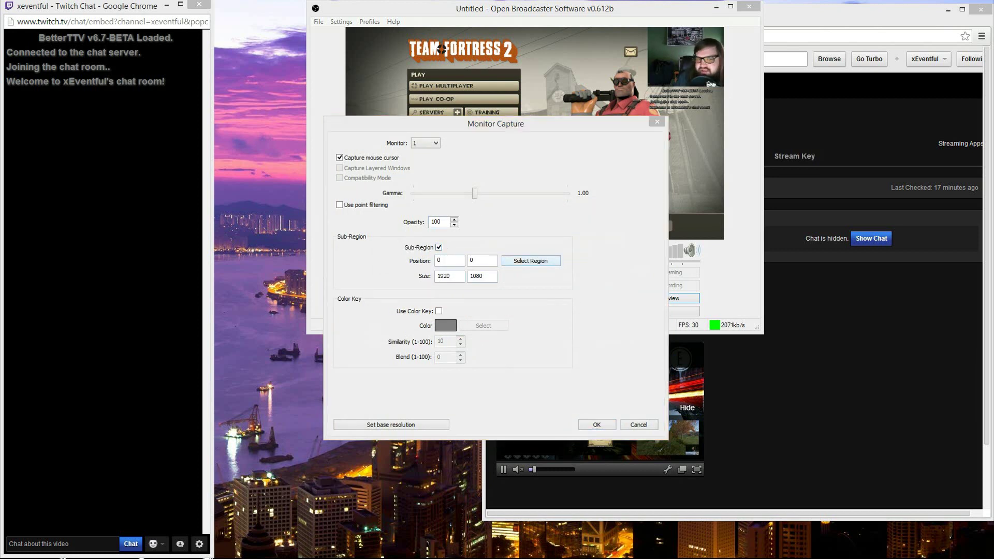
drag(648, 478, 993, 558)
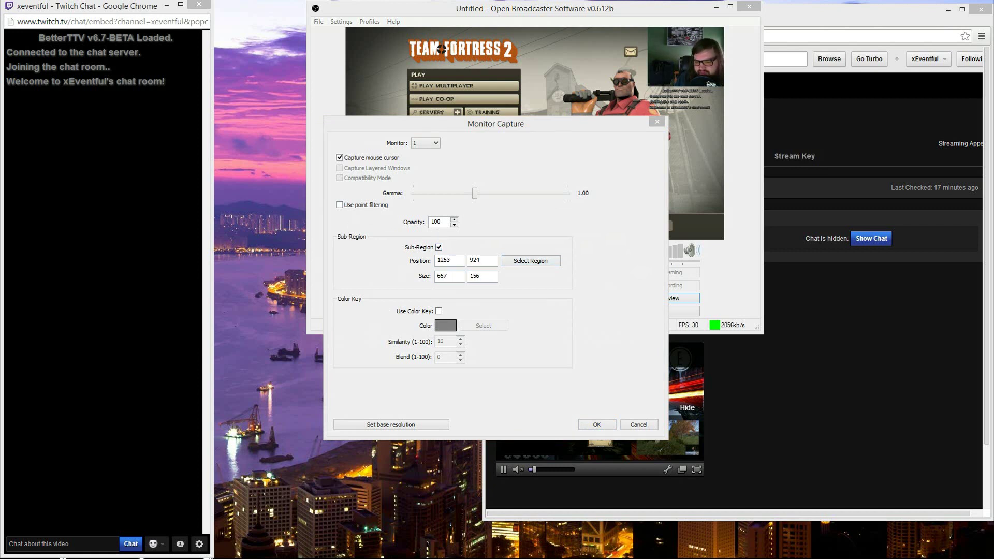
drag(648, 478, 673, 483)
click(530, 260)
drag(993, 558, 802, 515)
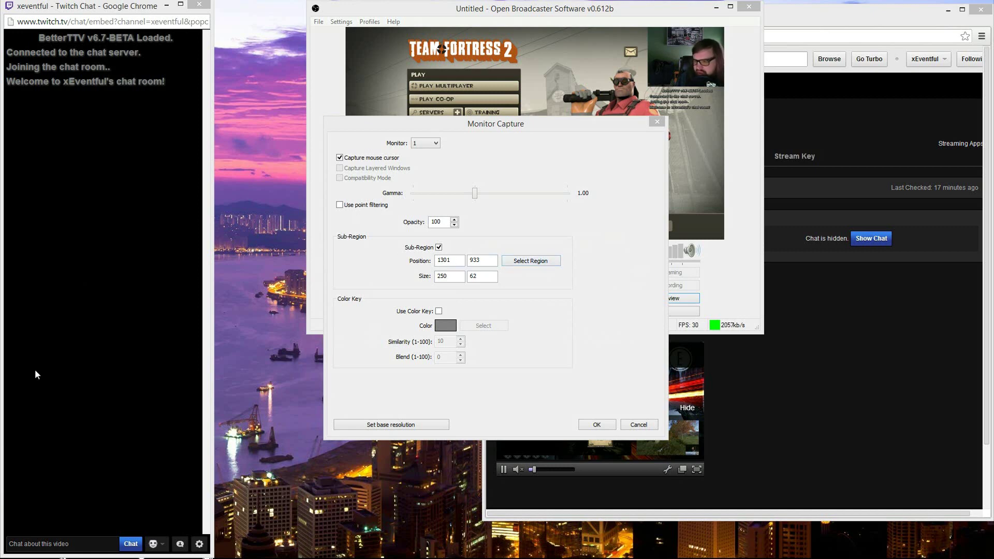
- Save the music capture and position its overlay on the right, under the webcam
click(596, 424)
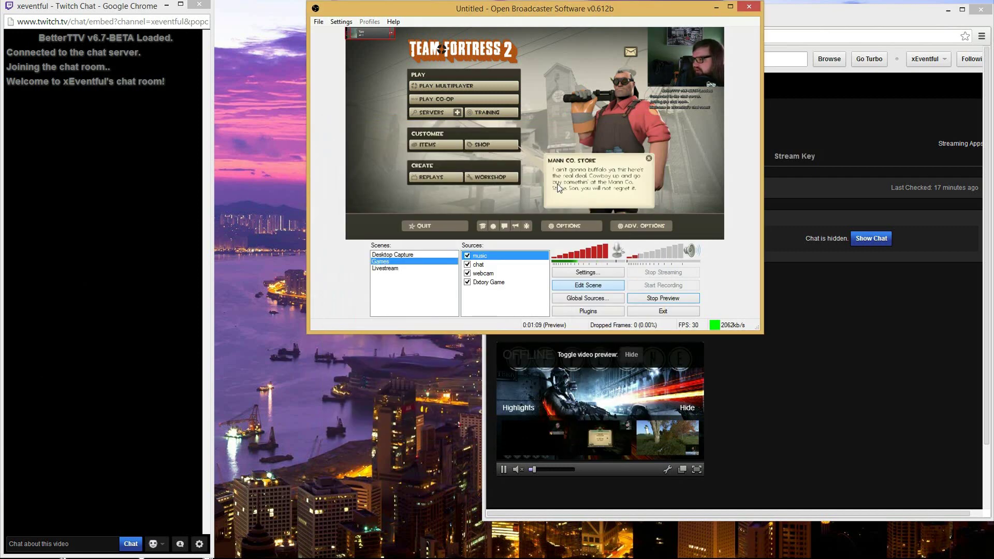
drag(358, 38, 651, 106)
click(673, 110)
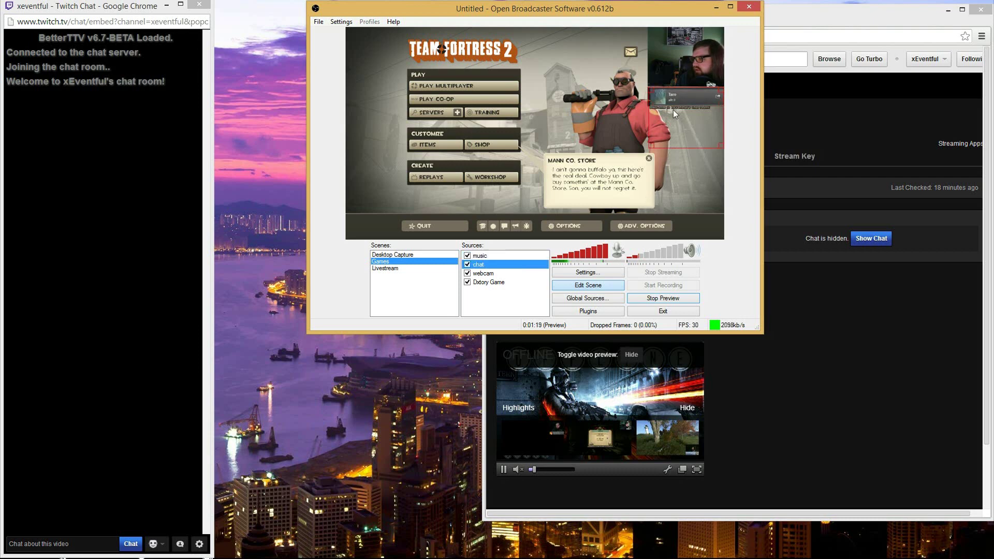